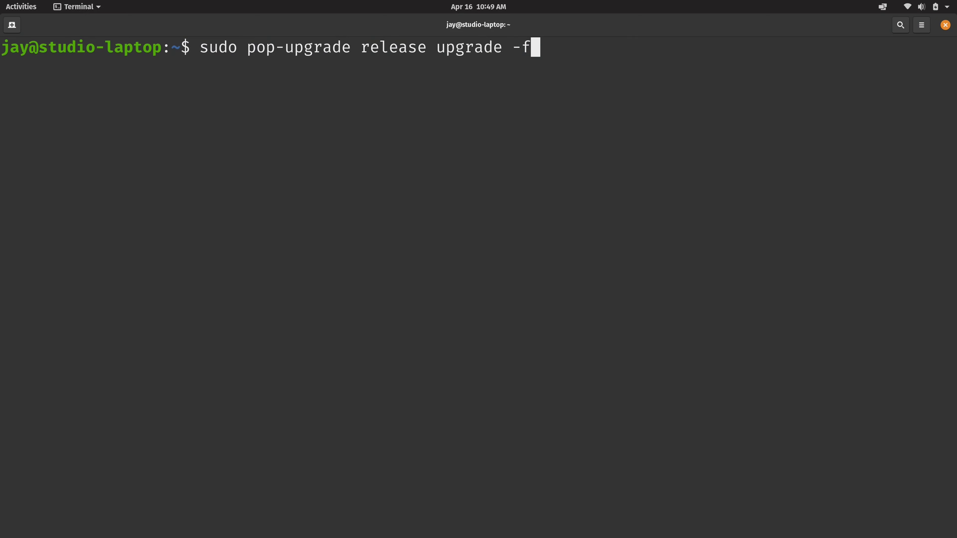
- Run sudo pop-upgrade release upgrade -f to start the forced release upgrade
key("Return")
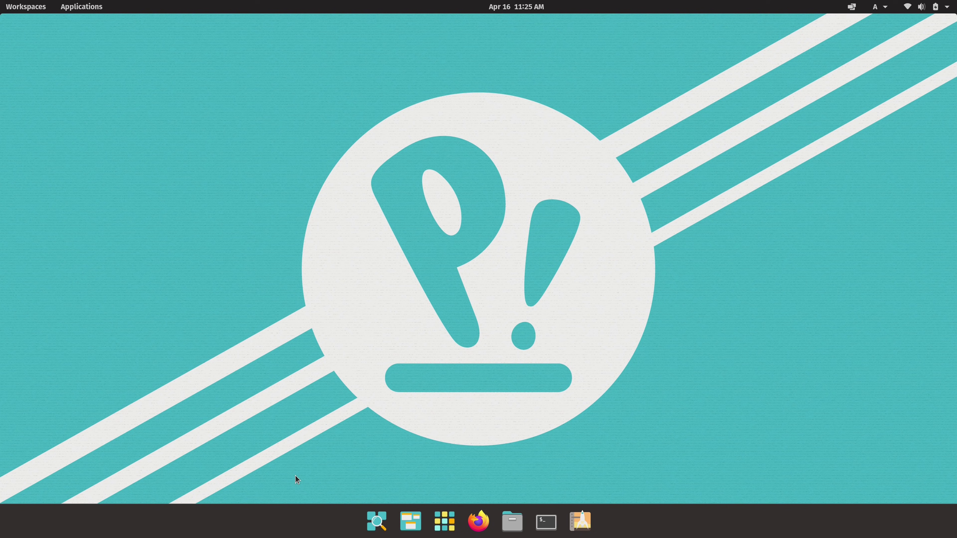
- View the app launcher and the Workspaces overview on the upgraded desktop
key("super")
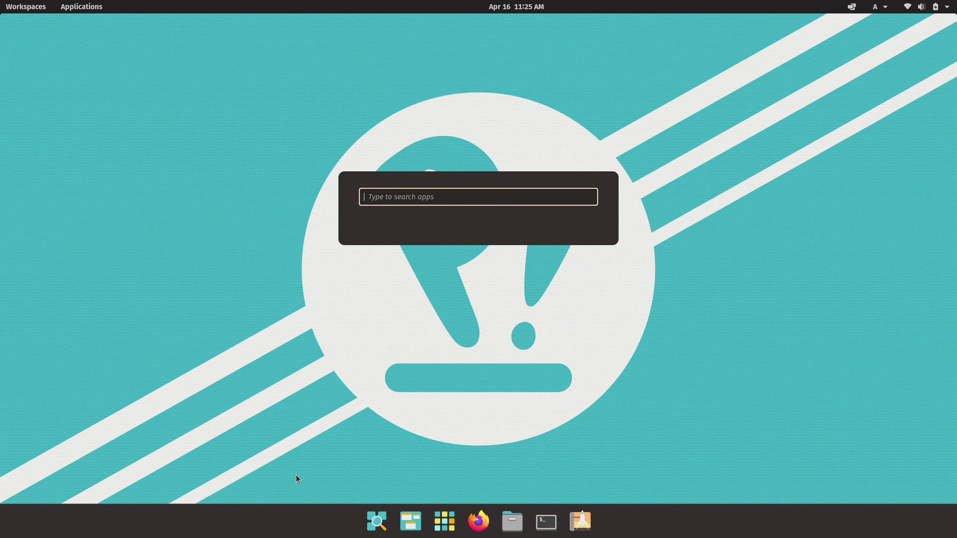
left_click(22, 10)
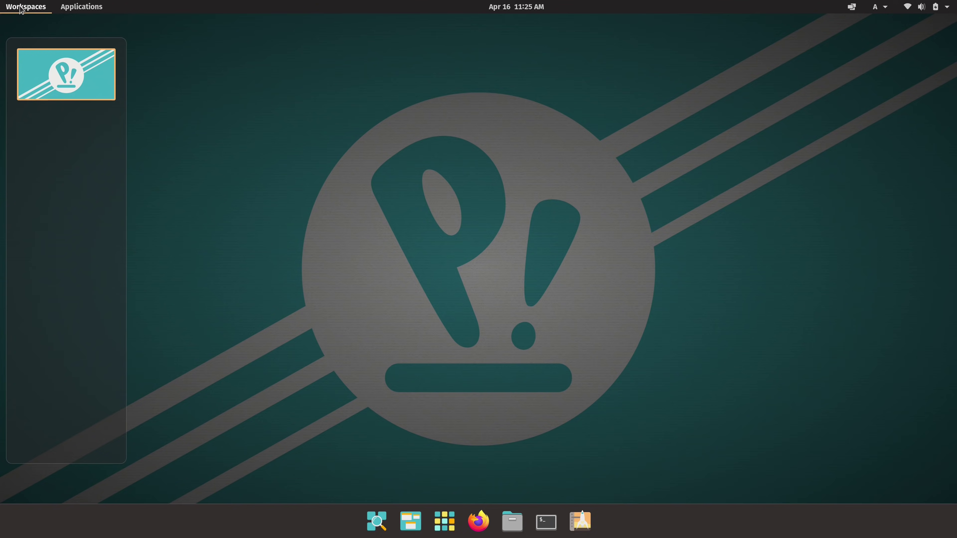
left_click(21, 10)
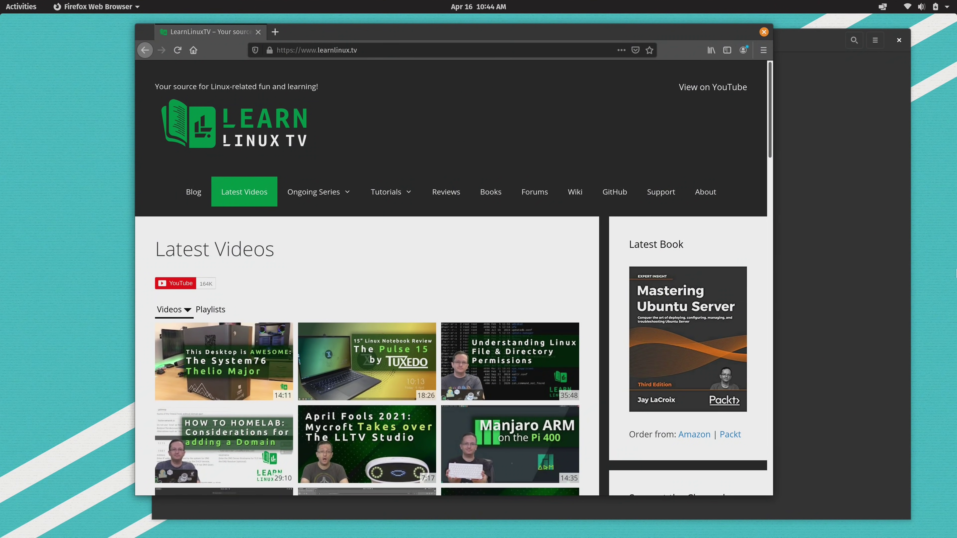
- Bring the Terminal window forward from the Activities overview and run sudo apt update
key("super")
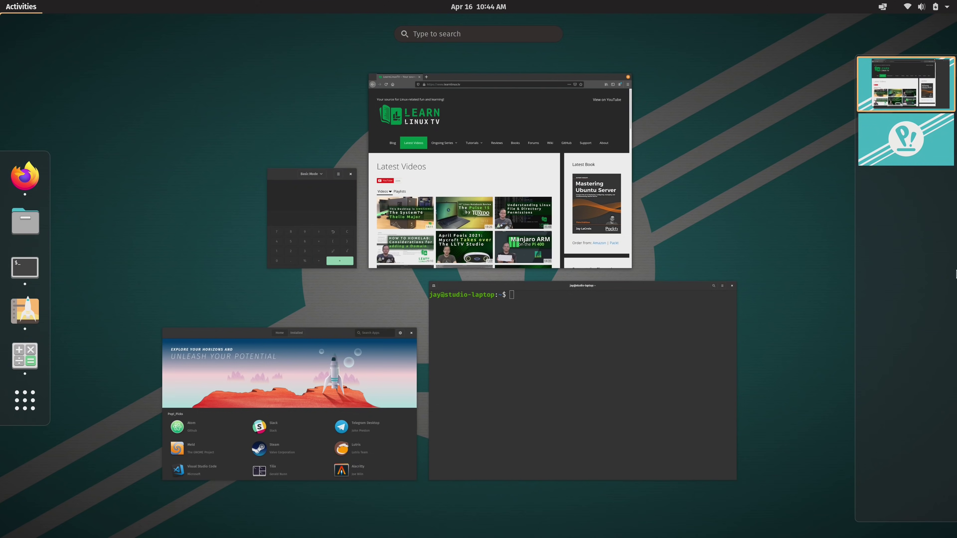
left_click(642, 384)
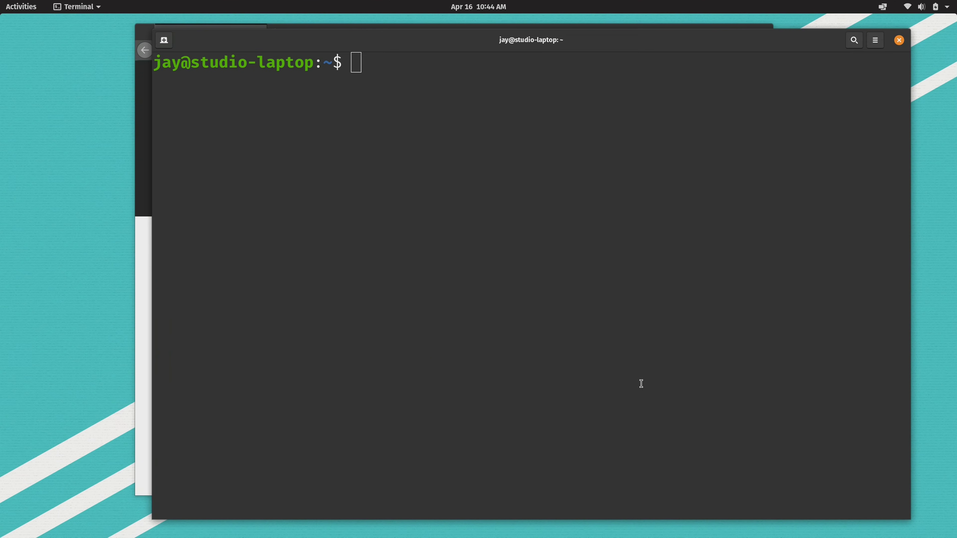
type("sudo apt update")
key("Return")
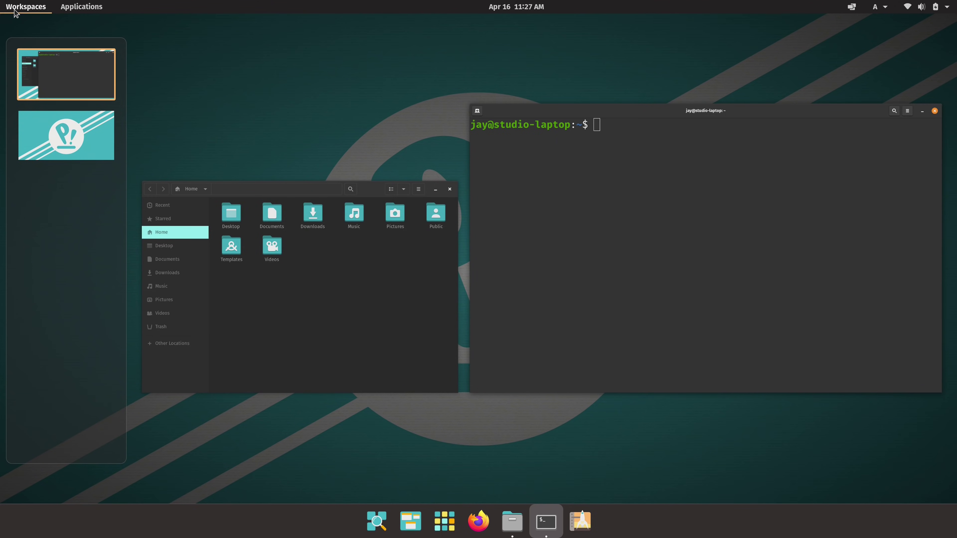
- Leave the Workspaces overview and close the Terminal and Files windows
key("super")
key("Escape")
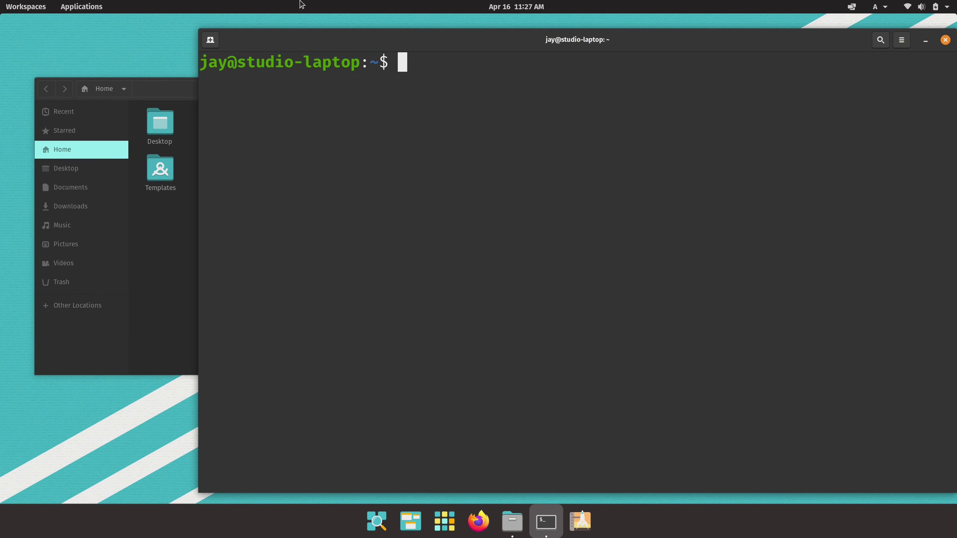
left_click(946, 40)
left_click(465, 91)
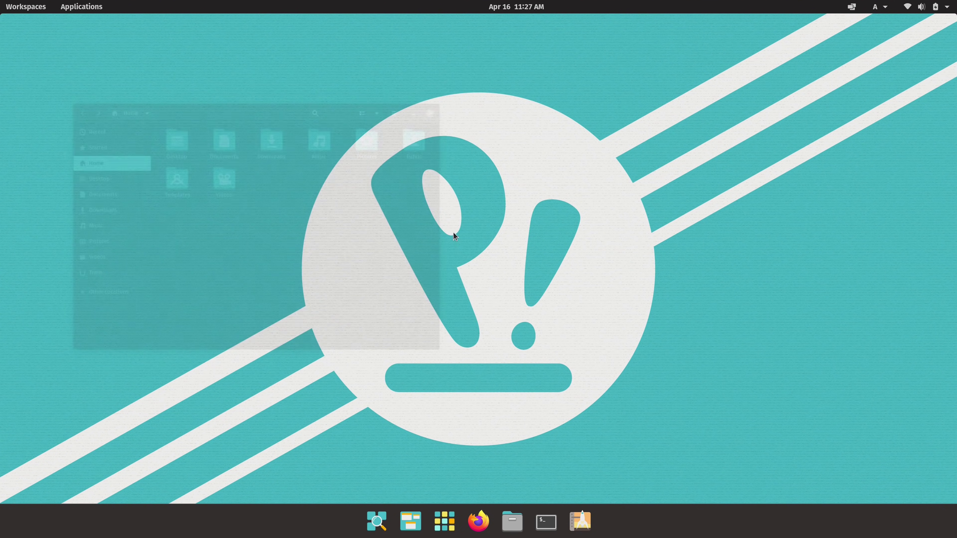
- Launch Firefox by searching the launcher for "fire", and close its window
key("super")
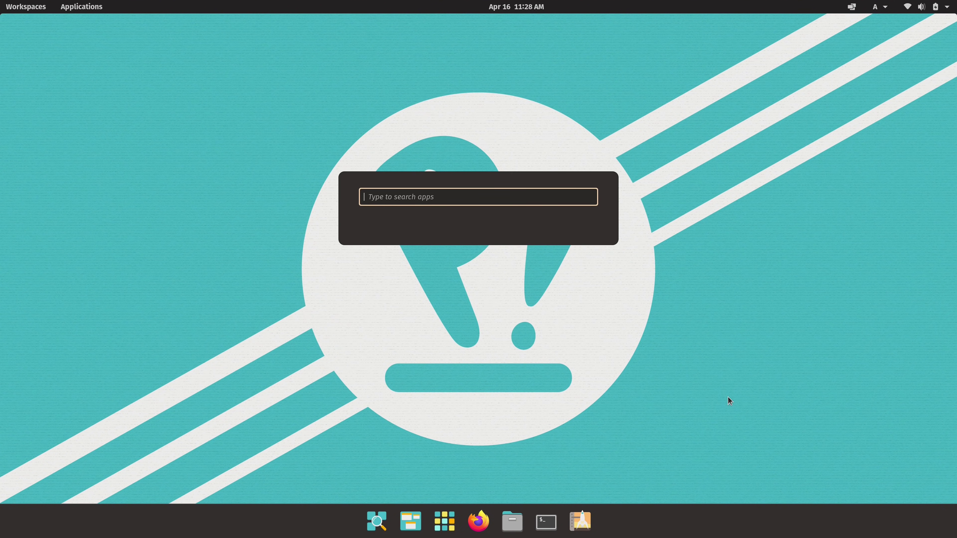
type("fire")
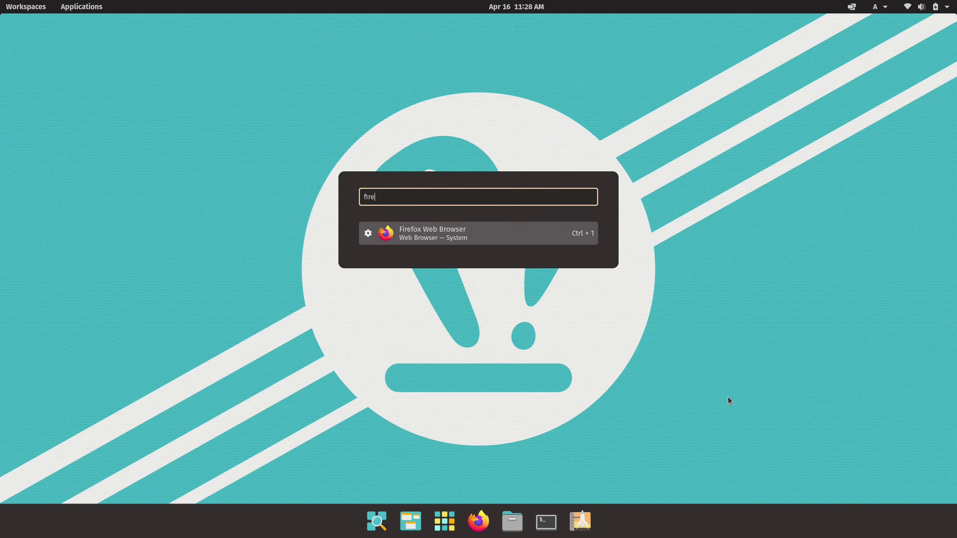
key("Return")
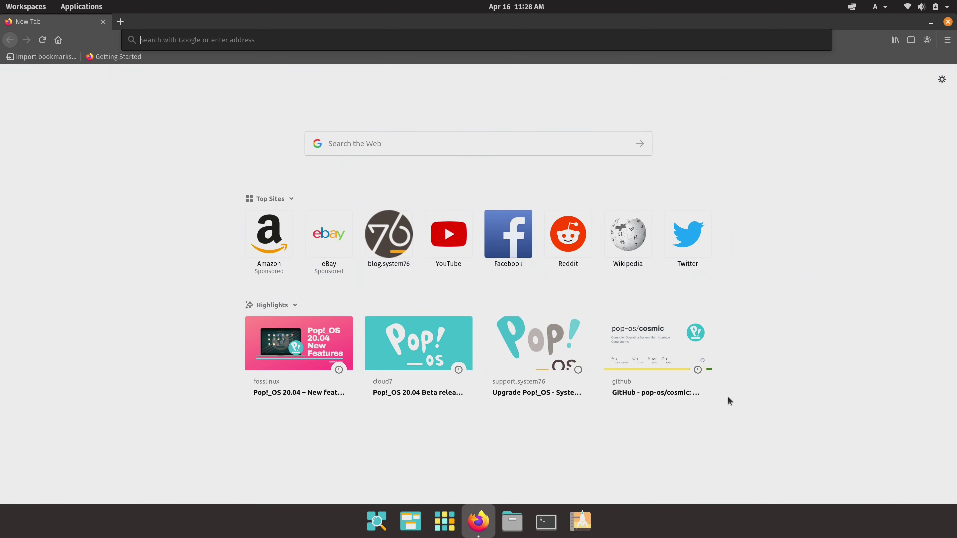
left_click(948, 21)
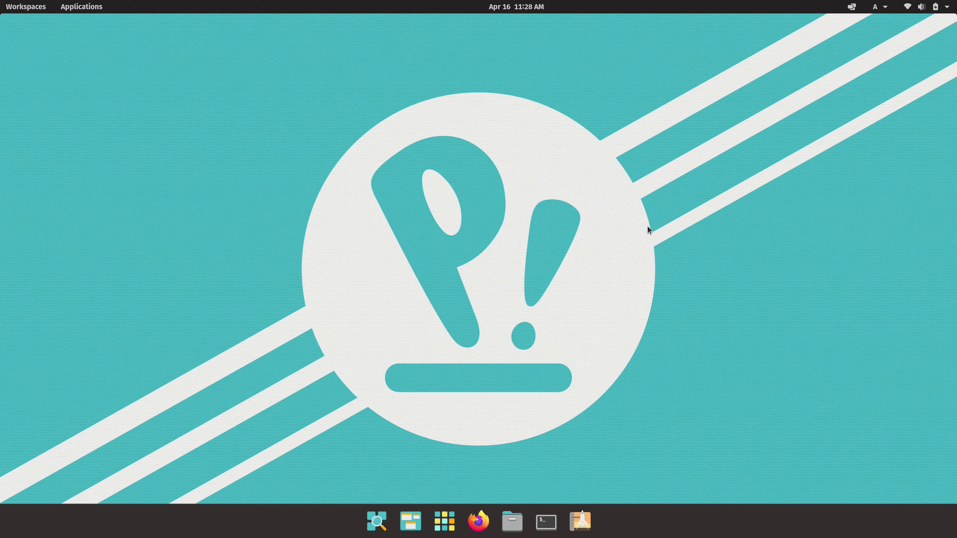
- Examine the window tiling options and the Applications overview
left_click(854, 7)
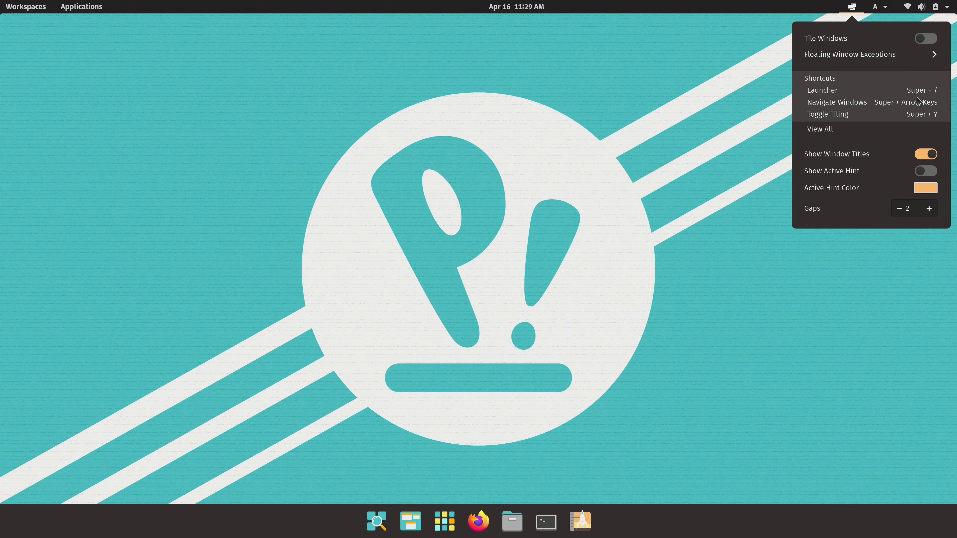
left_click(712, 159)
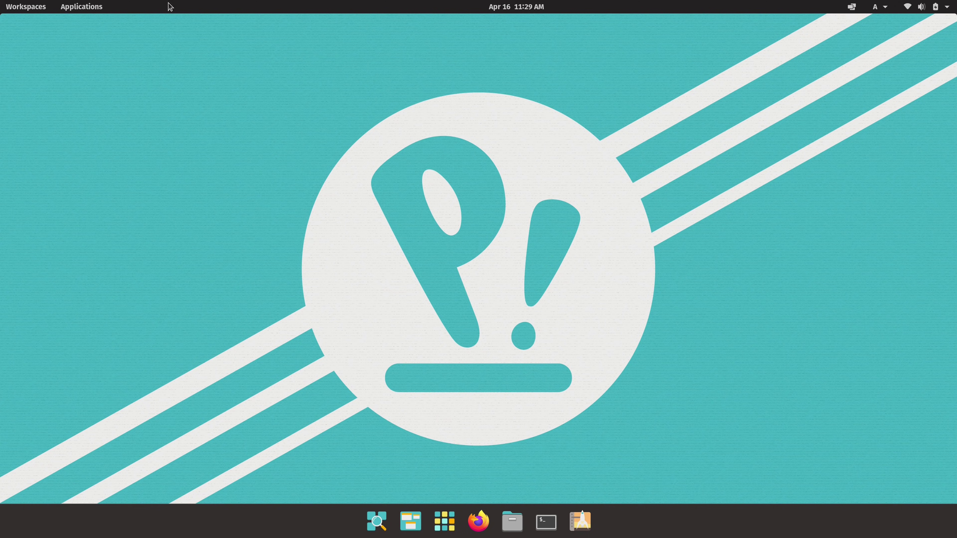
left_click(92, 9)
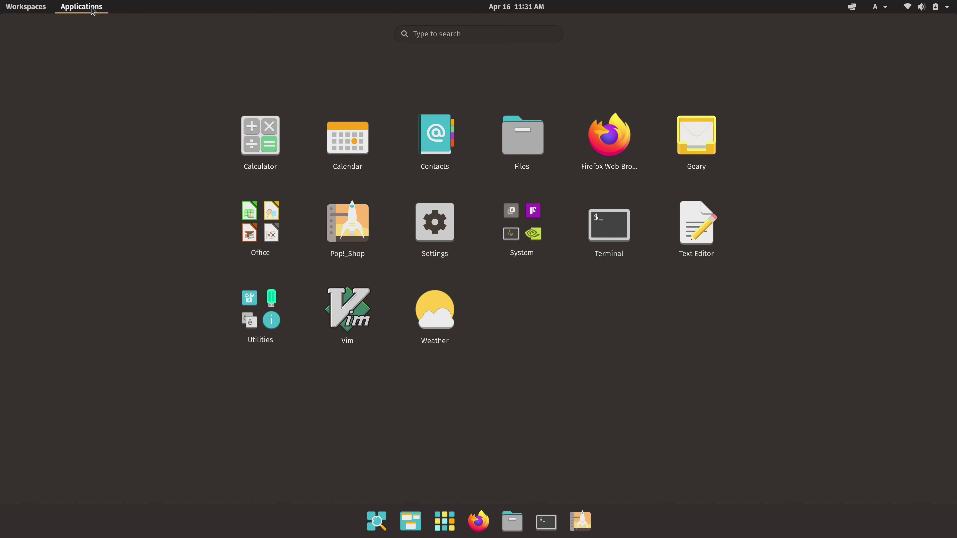
- Launch Files by searching the launcher for "fil", and close its window
key("super")
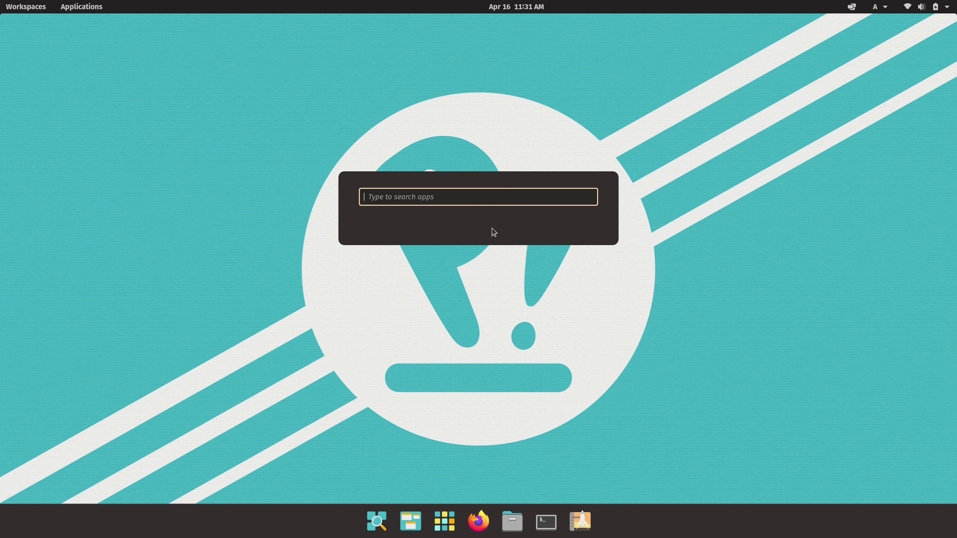
type("fil")
key("Return")
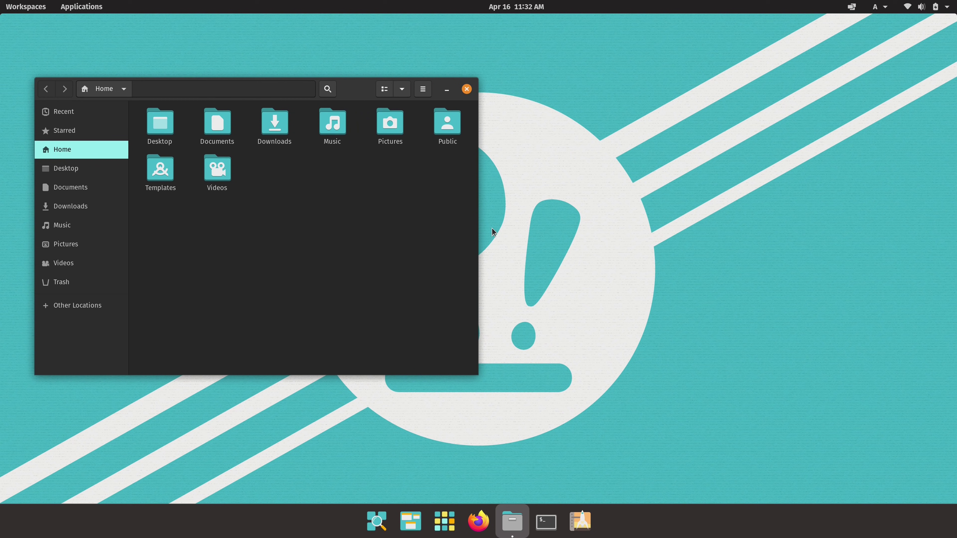
left_click(468, 89)
- Open Settings by searching the launcher for "sett", and show the Super key, hot corner and top bar options of the Desktop settings
key("super")
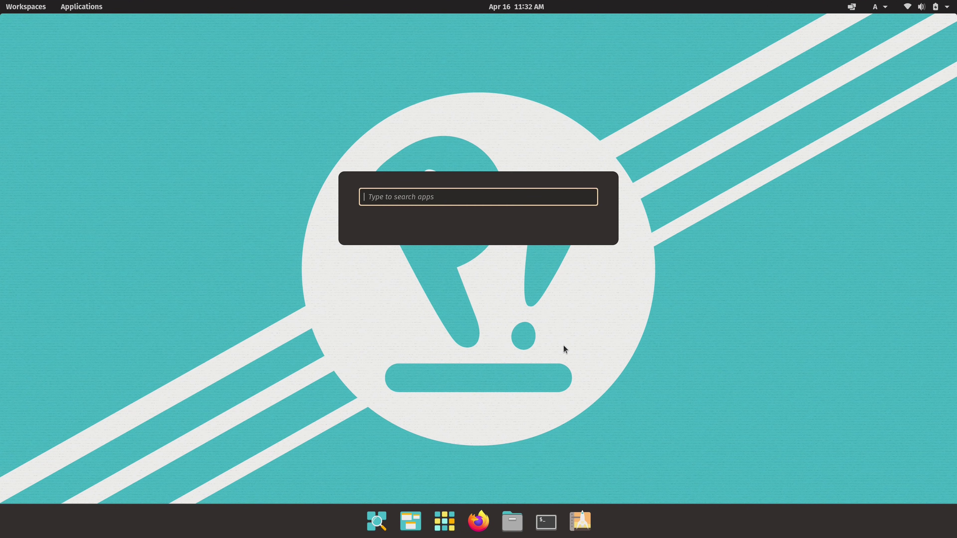
type("sett")
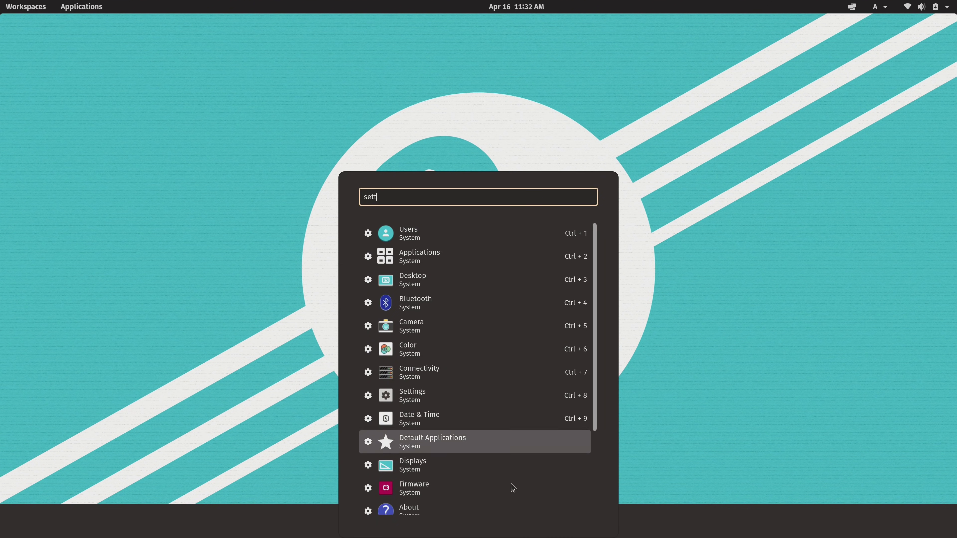
left_click(488, 395)
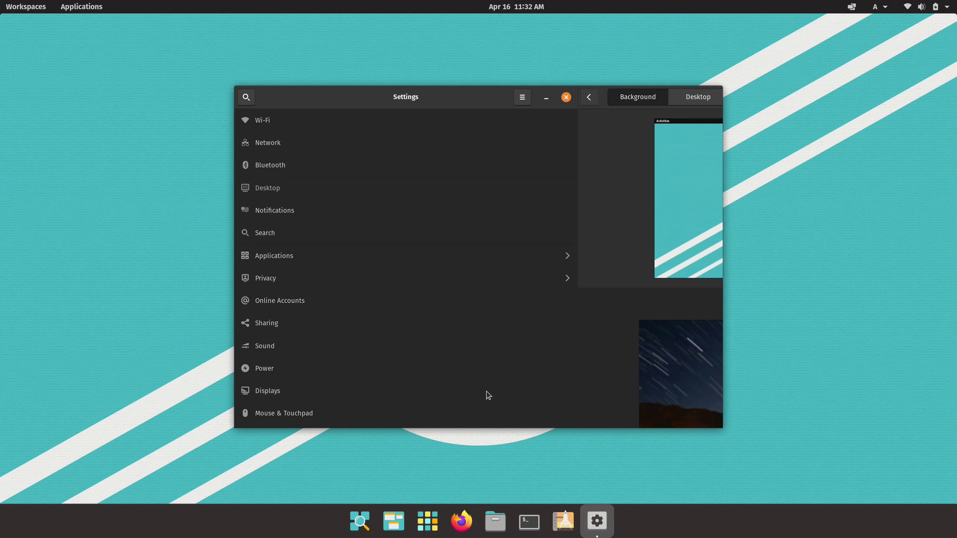
left_click(280, 196)
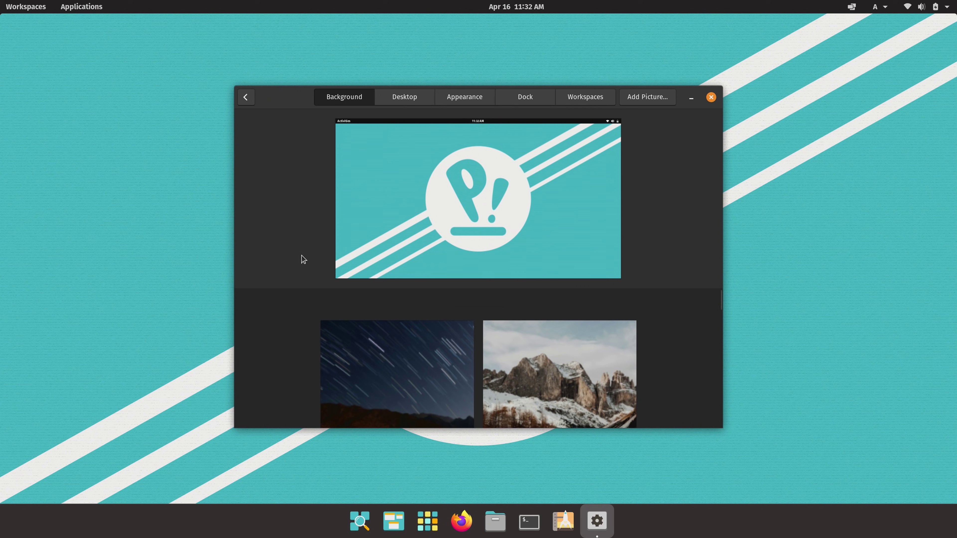
left_click(390, 98)
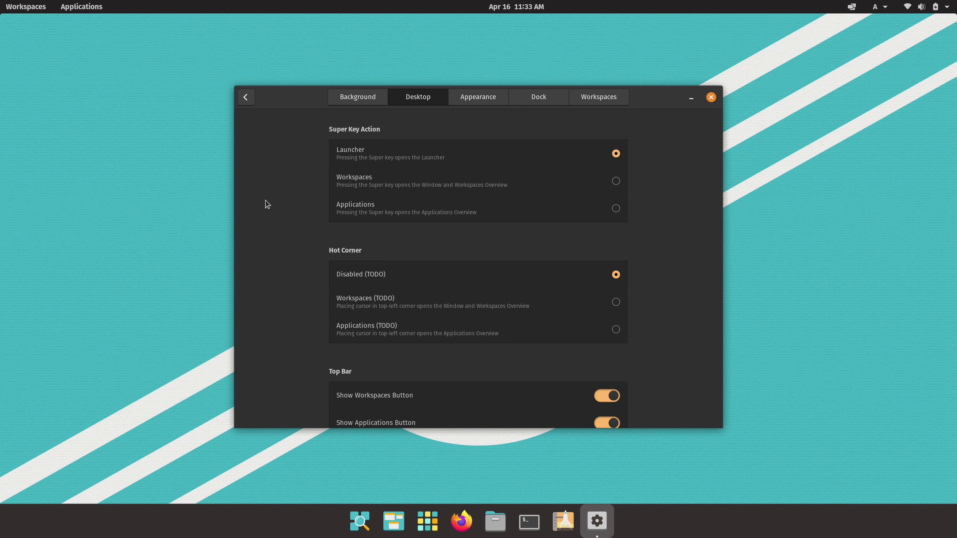
- Set the Super Key Action to Workspaces and test it by opening and closing the overview
left_click(617, 185)
key("super")
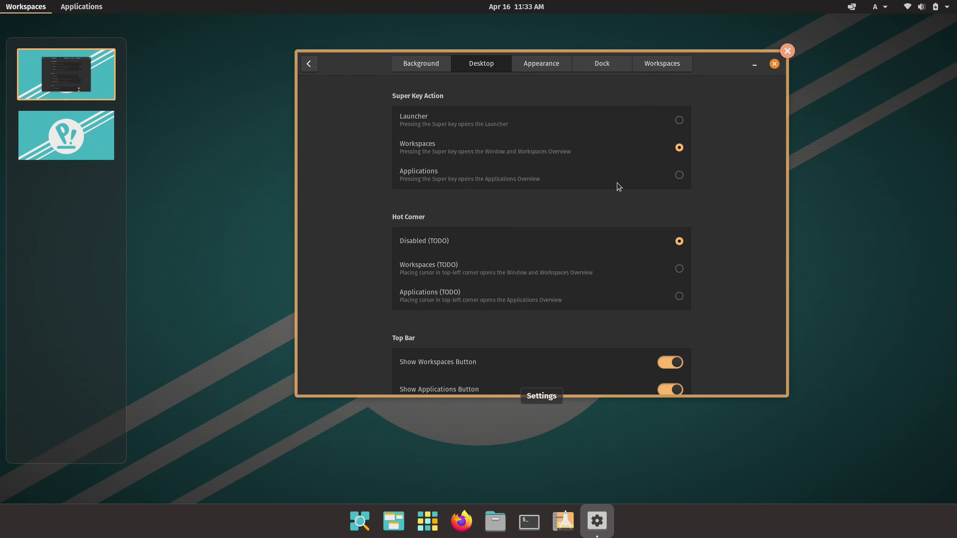
left_click(712, 195)
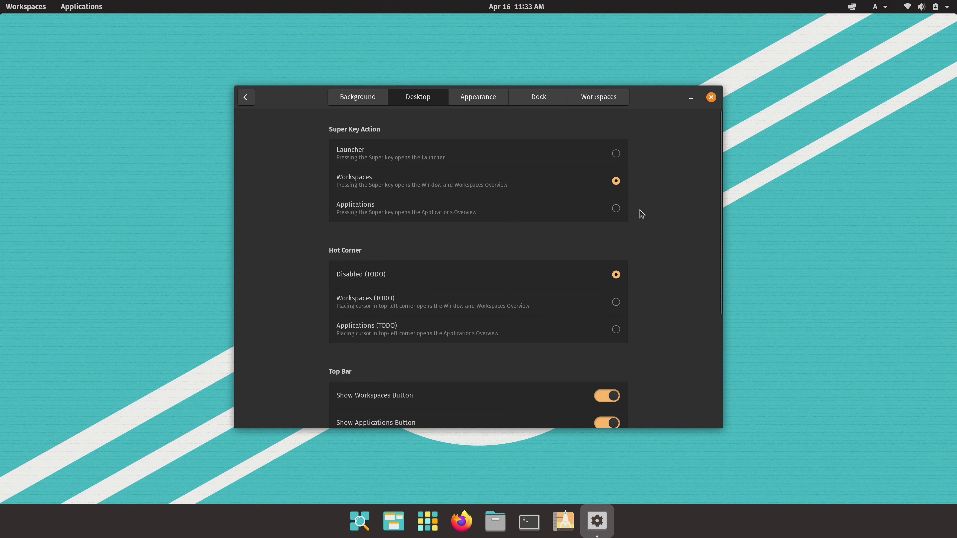
- Set the Super Key Action to Applications and test it by opening and closing the applications overview
left_click(619, 209)
key("super")
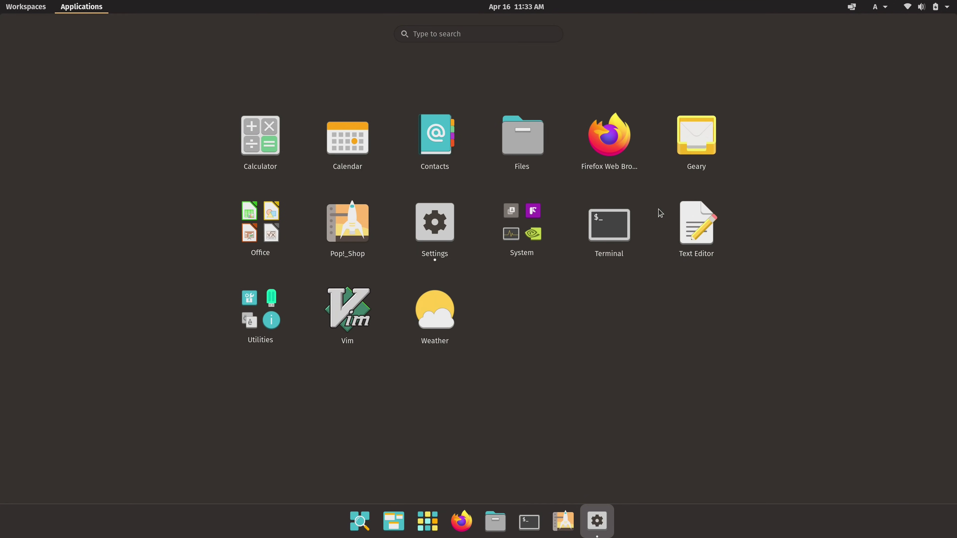
key("super")
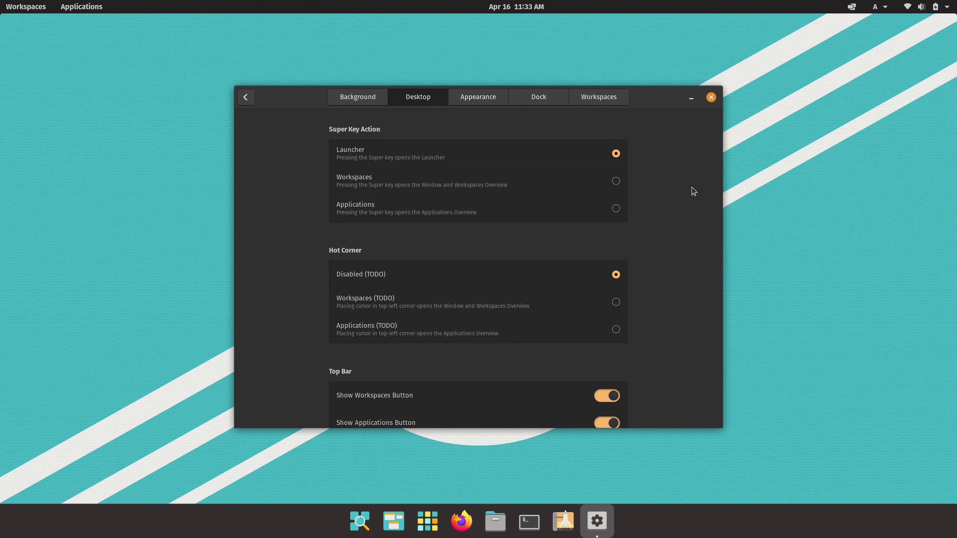
- Restore the Super Key Action to Launcher and test it by opening and dismissing the launcher
key("super")
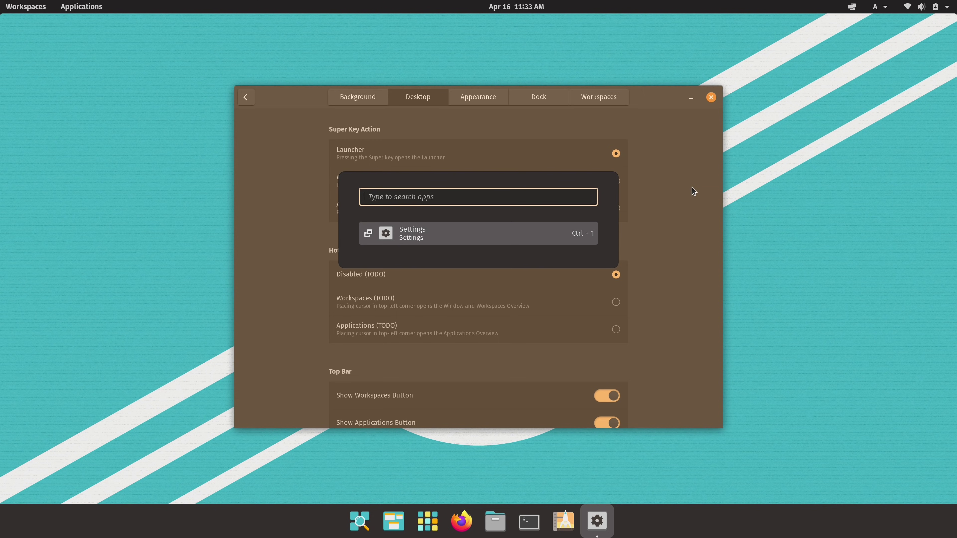
key("Escape")
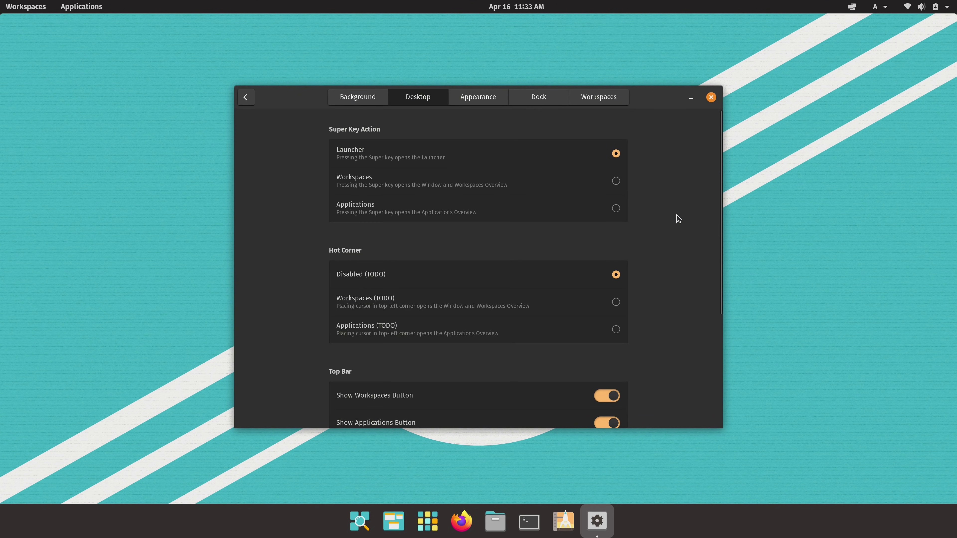
- Turn Show Workspaces Button off and back on in the Top Bar settings
scroll(679, 219, "down", 1)
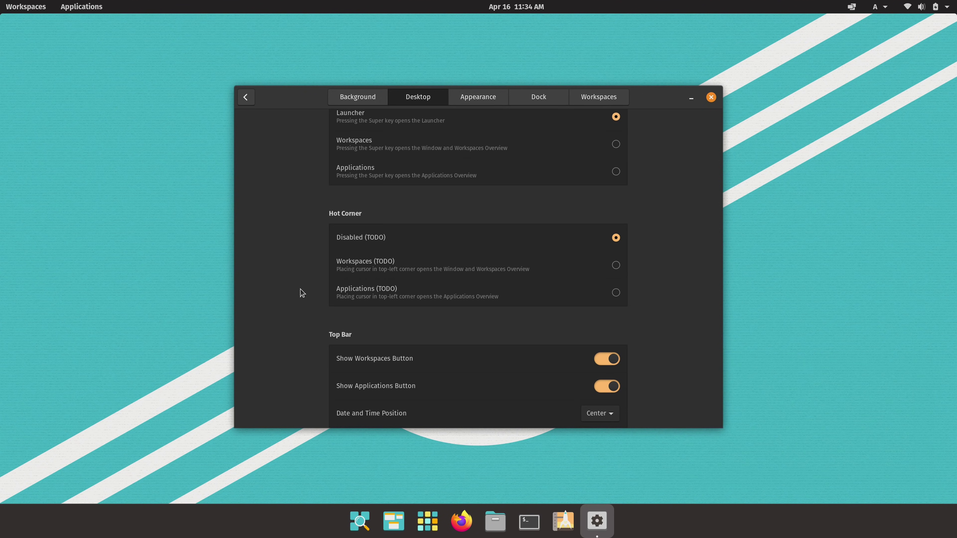
left_click_drag(719, 311, 726, 359)
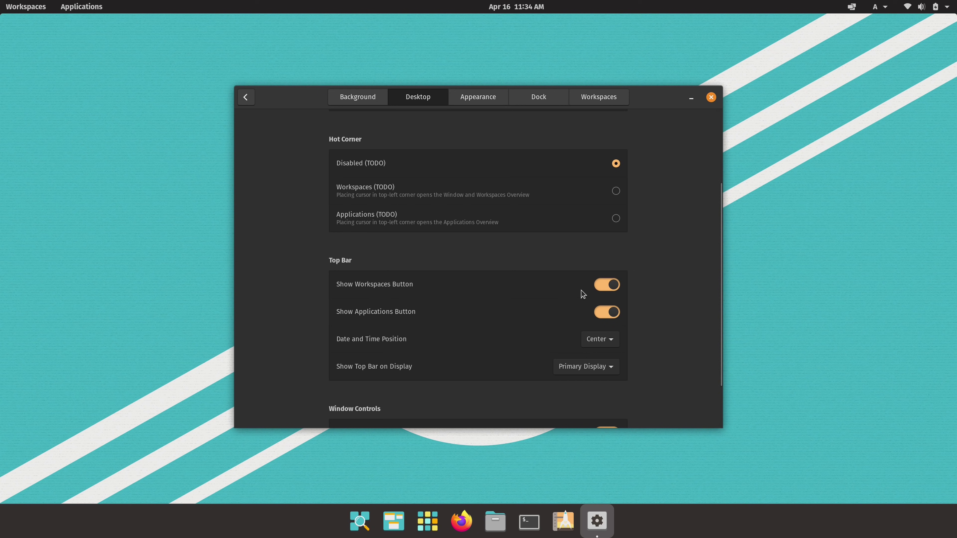
left_click(608, 285)
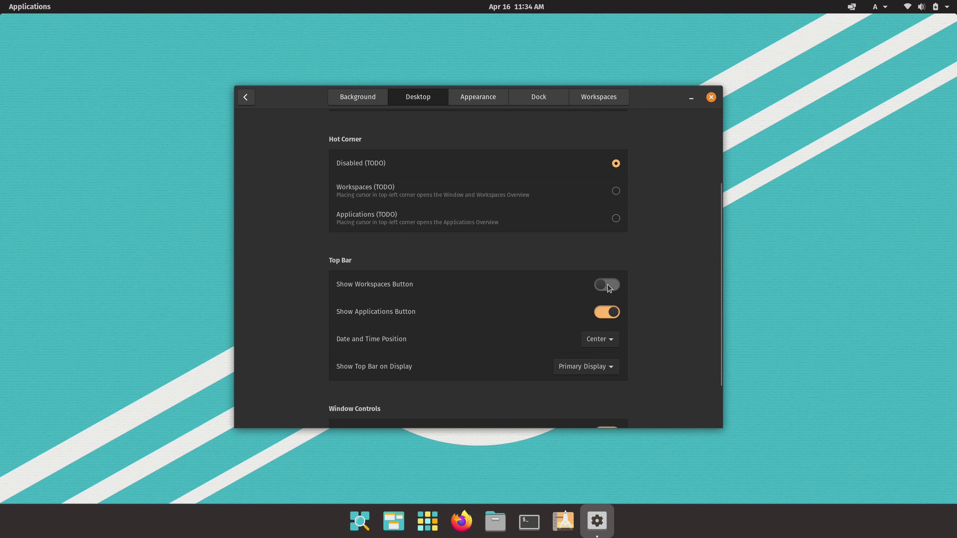
left_click(609, 285)
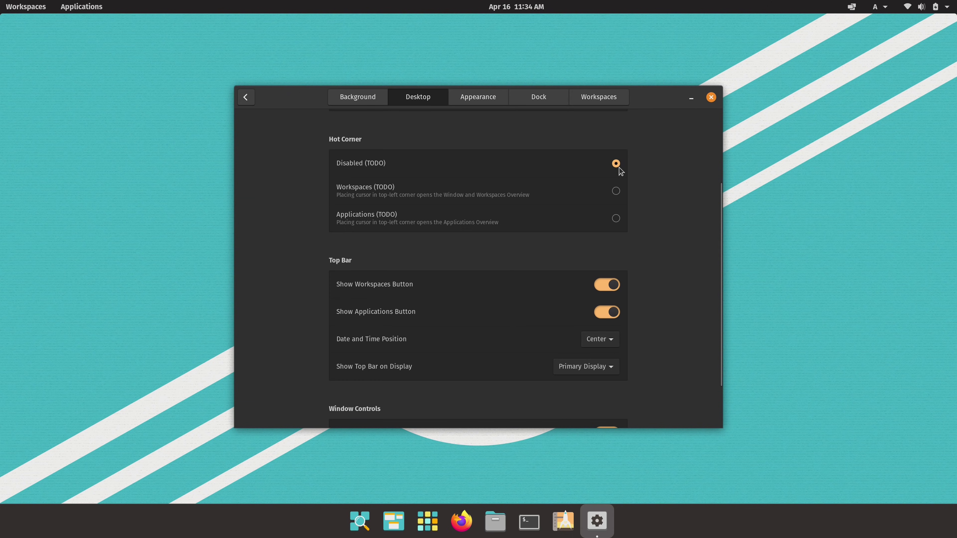
- Turn Show Maximize Button on and back off under Window Controls, and maximize the Settings window
left_click_drag(720, 257, 720, 305)
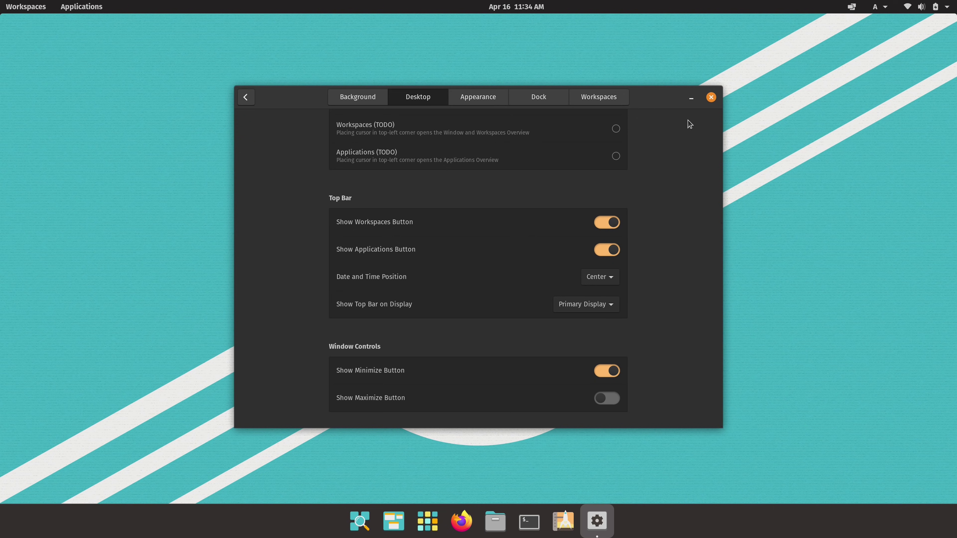
left_click(614, 399)
left_click(613, 399)
double_click(661, 101)
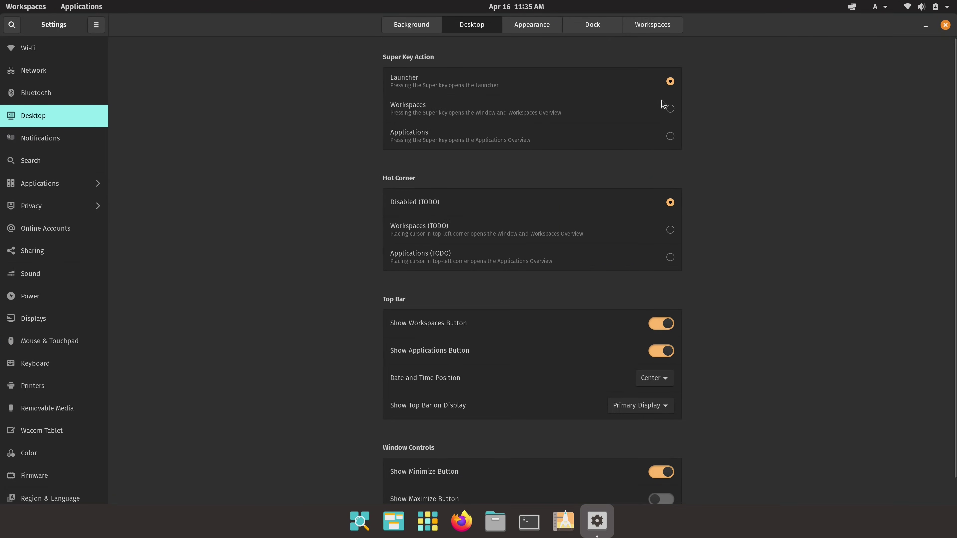
- Restore the maximized Settings window to its smaller size and view the Light and Dark Appearance options
double_click(836, 32)
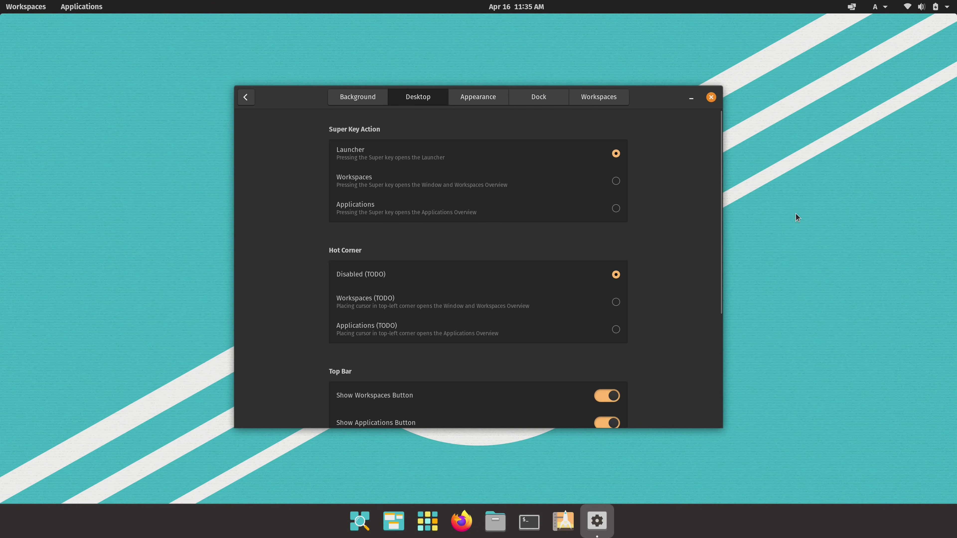
left_click(485, 104)
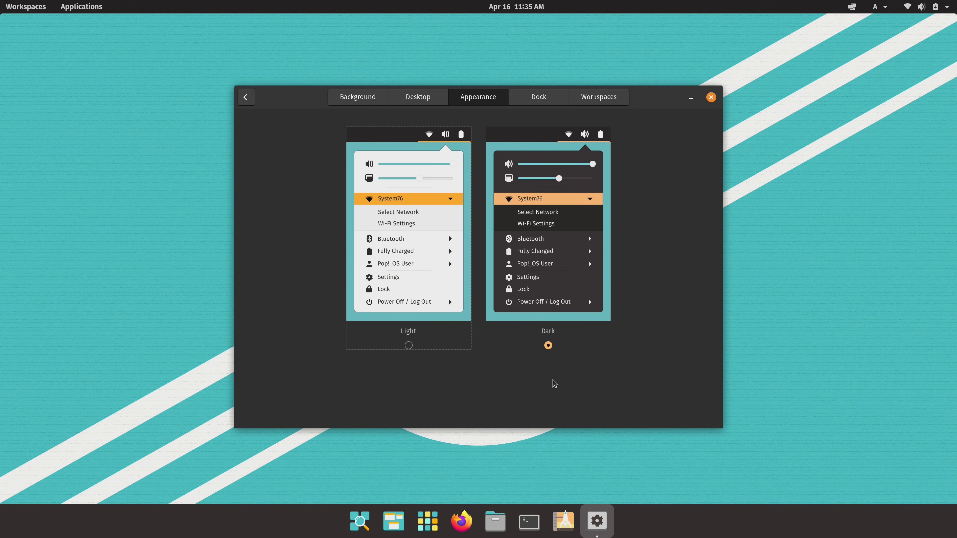
- In the Dock settings, turn Show Dock off and back on
left_click(545, 105)
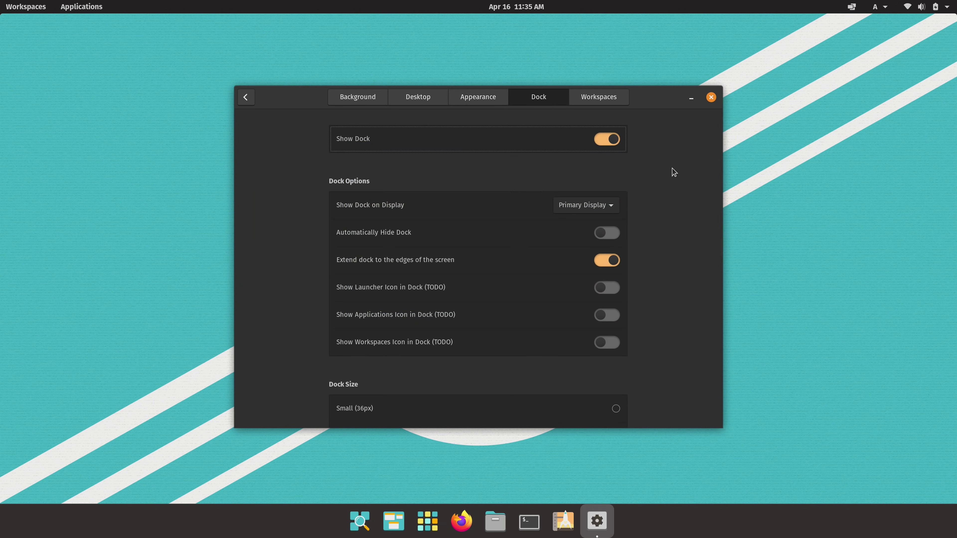
left_click(605, 144)
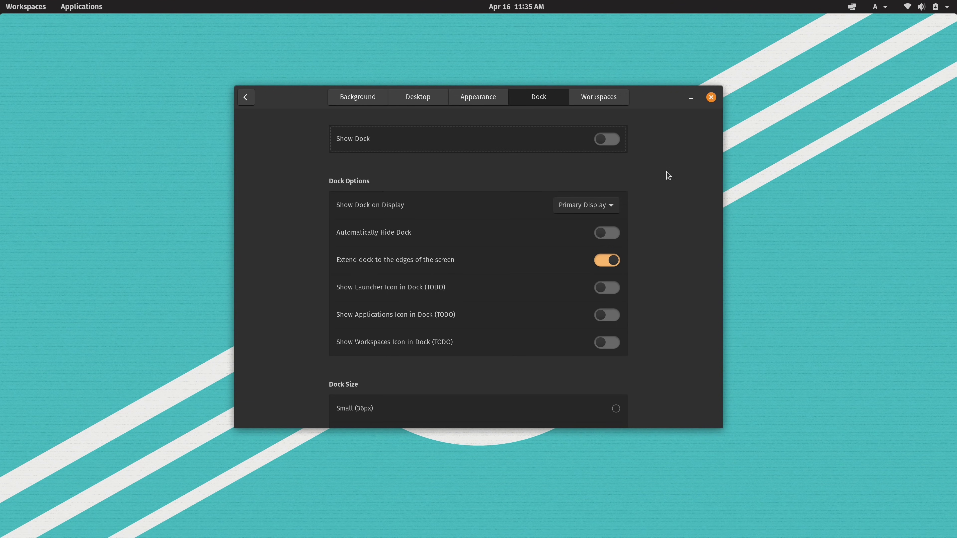
left_click(612, 140)
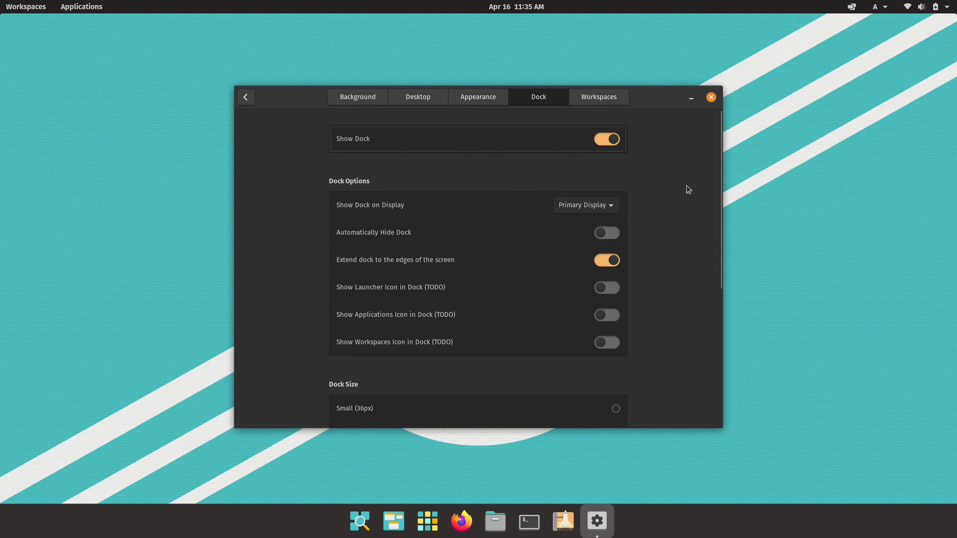
- Turn on Automatically Hide Dock and test it by moving the Settings window over the dock and away, then maximizing and restoring it
left_click(611, 232)
left_click_drag(646, 100, 639, 190)
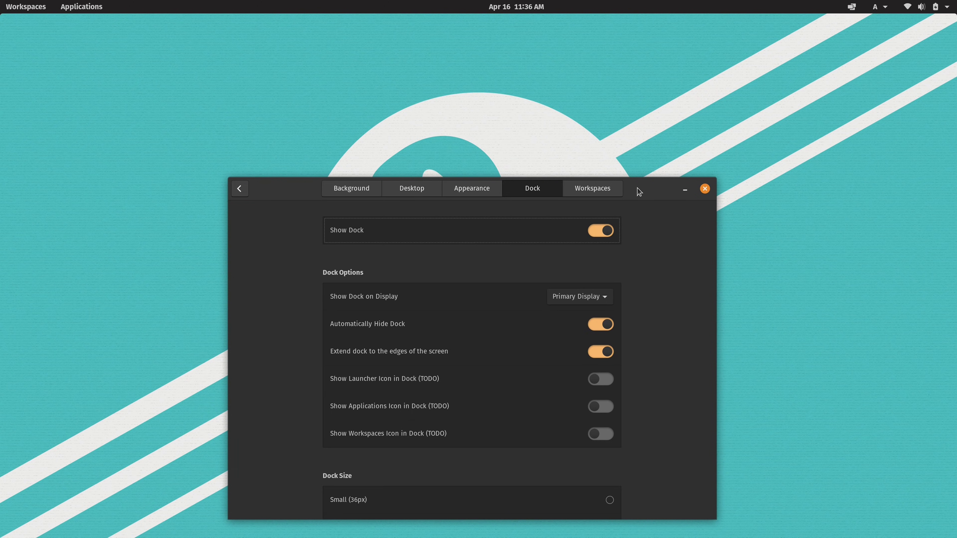
left_click_drag(639, 192, 648, 130)
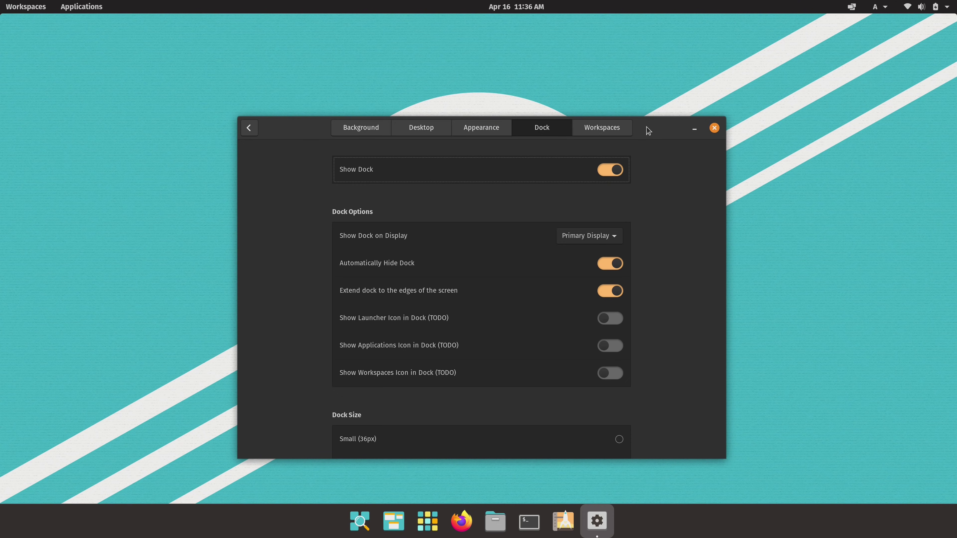
double_click(648, 131)
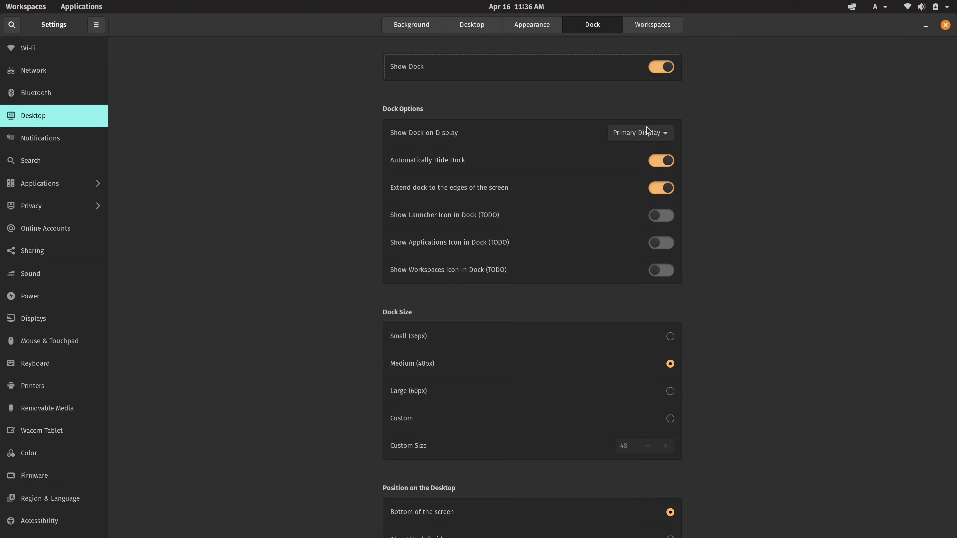
double_click(729, 28)
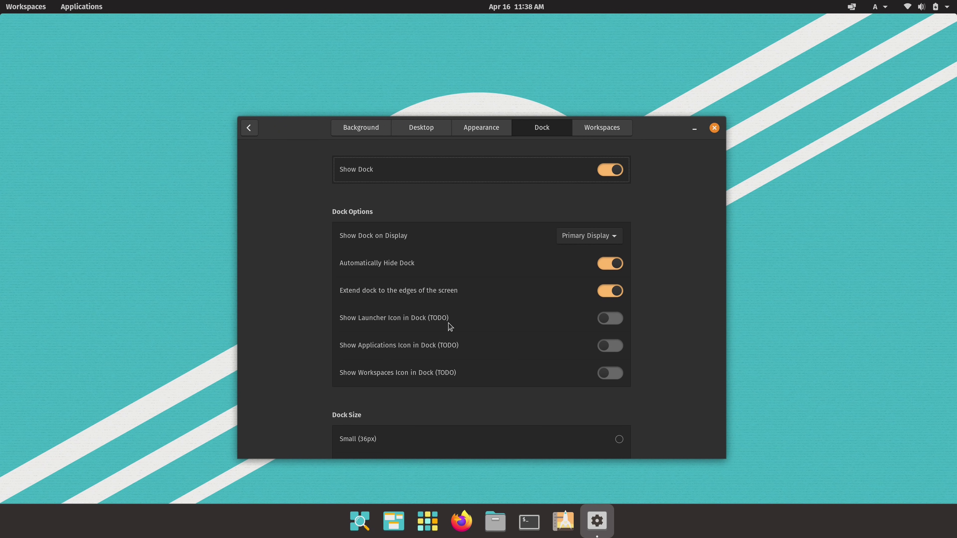
- Try the Dock Size presets in turn: Large (60px), Medium (48px), Small (36px), Medium and Large again
left_click_drag(723, 198, 728, 297)
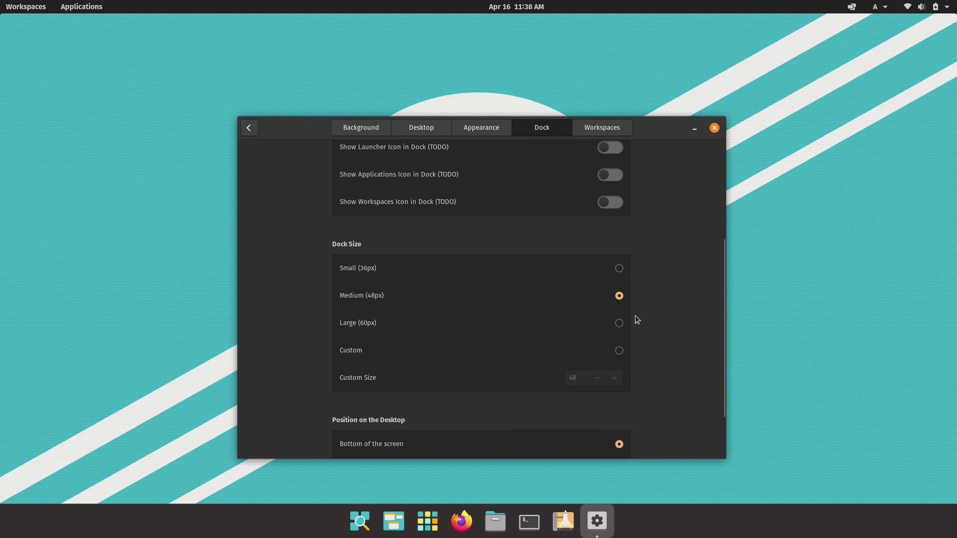
left_click(620, 323)
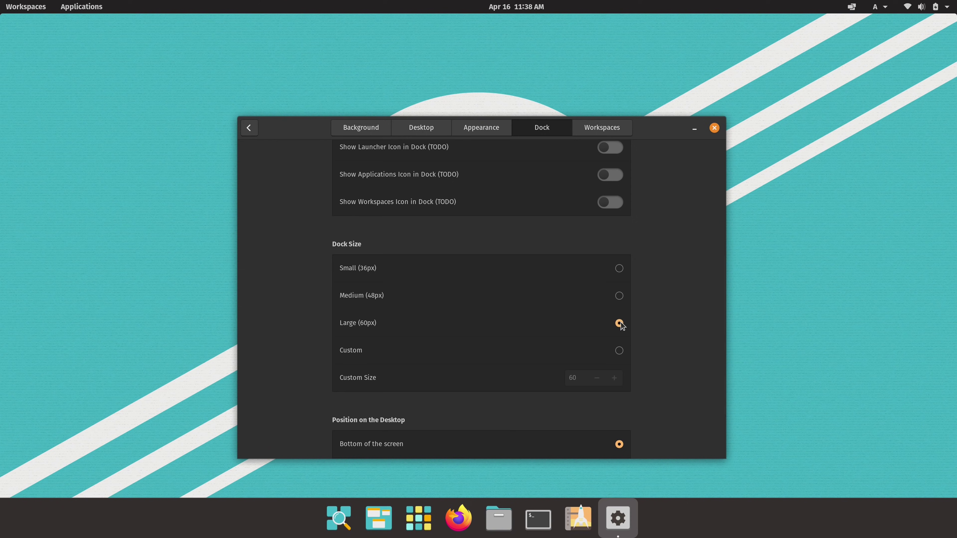
left_click(620, 296)
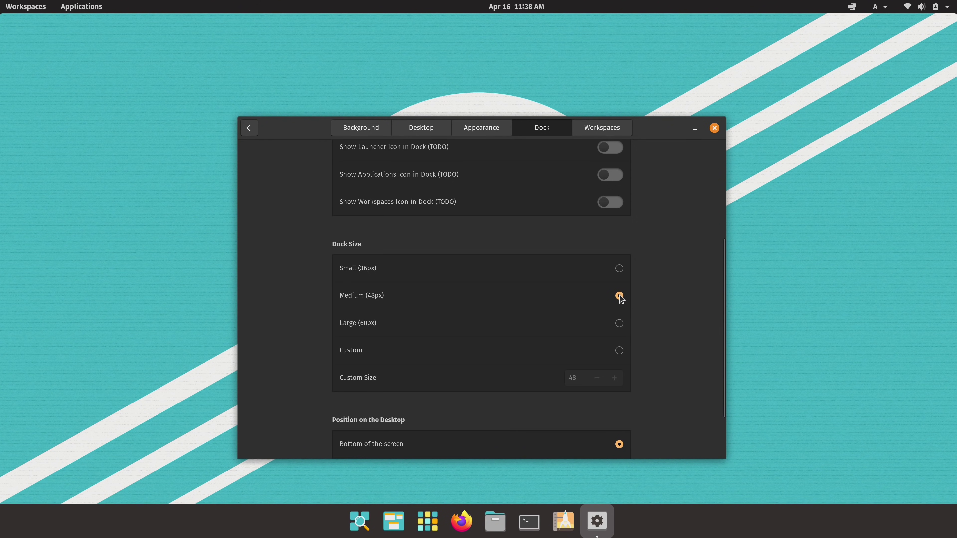
left_click(620, 269)
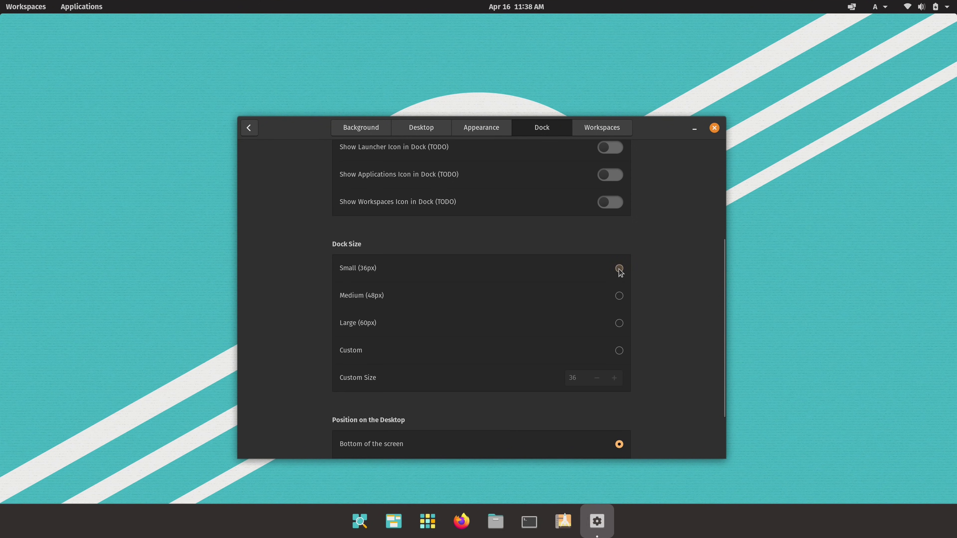
left_click(622, 298)
left_click(620, 328)
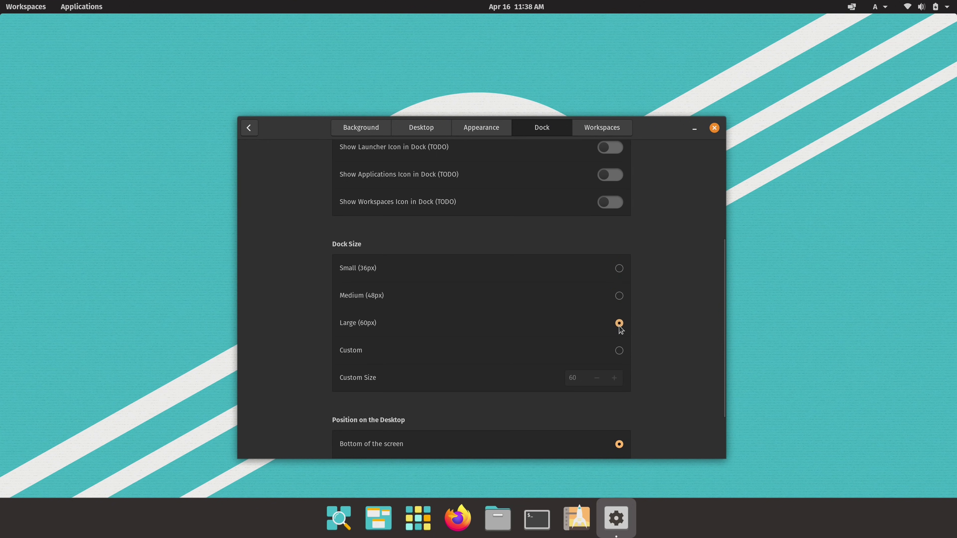
- Try a custom Dock Size of 128, reduce it to 36, and return the size to Medium (48px)
left_click(619, 350)
left_click(614, 378)
left_click(615, 378)
left_click(614, 378)
left_click(614, 378)
left_click_drag(614, 378, 614, 377)
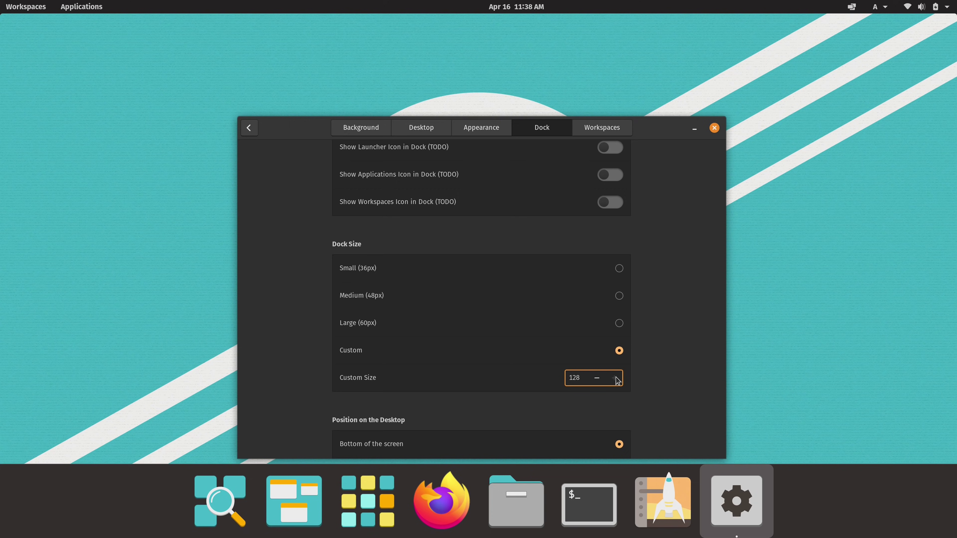
left_click_drag(602, 380, 603, 381)
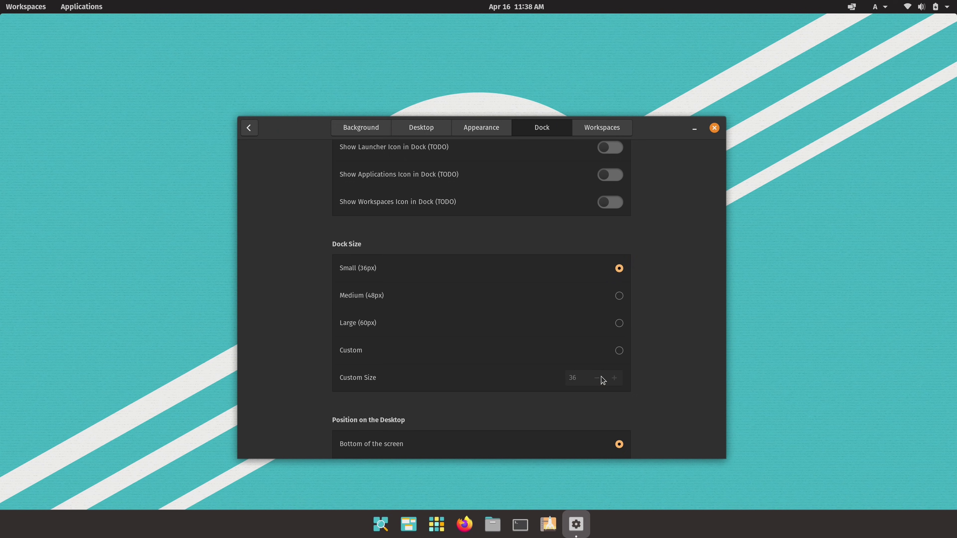
left_click(619, 297)
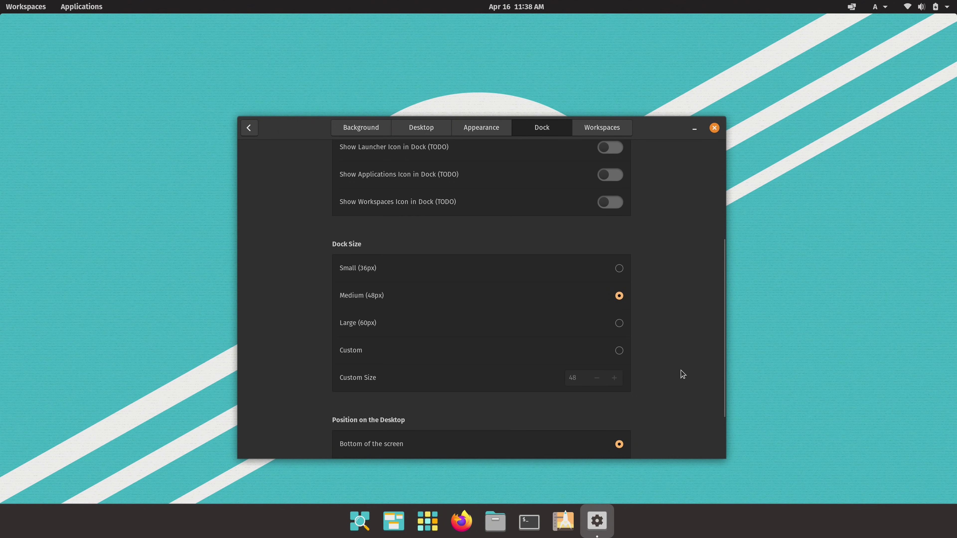
- Try the dock along the left side and along the right side, and return it to the bottom of the screen
scroll(681, 374, "down", 3)
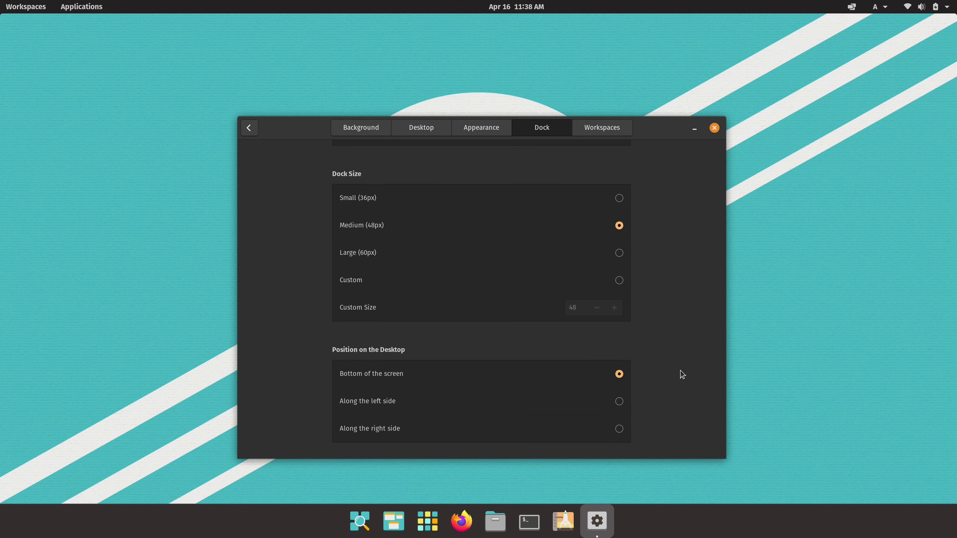
left_click(620, 401)
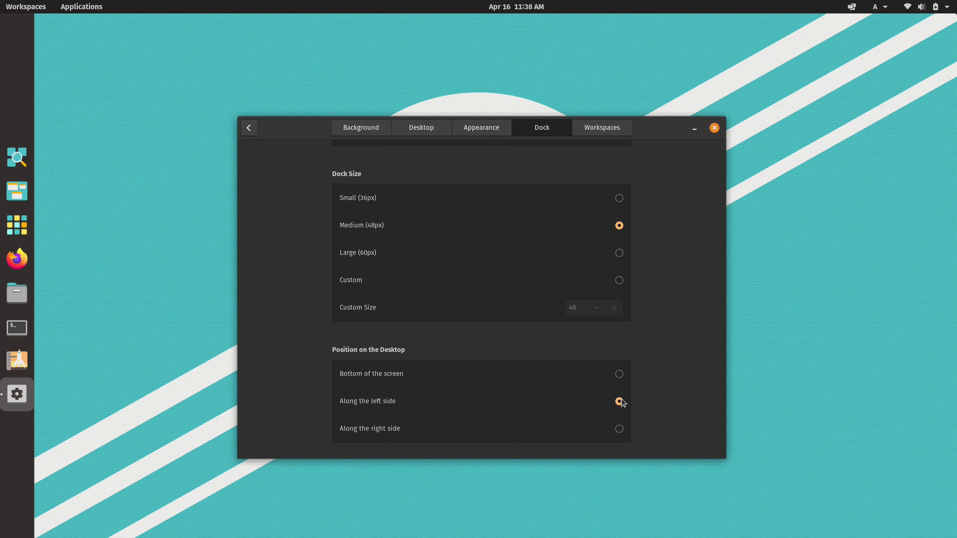
left_click(619, 430)
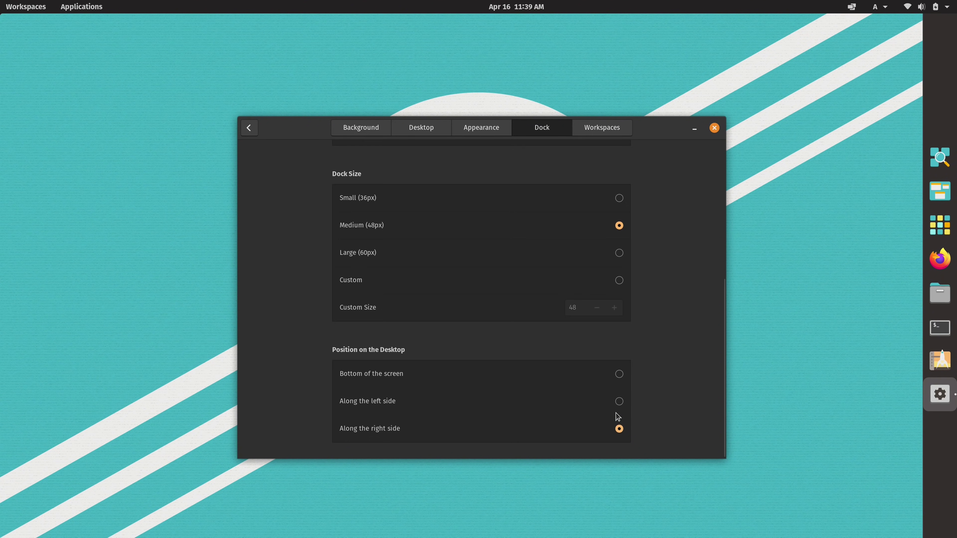
left_click(619, 374)
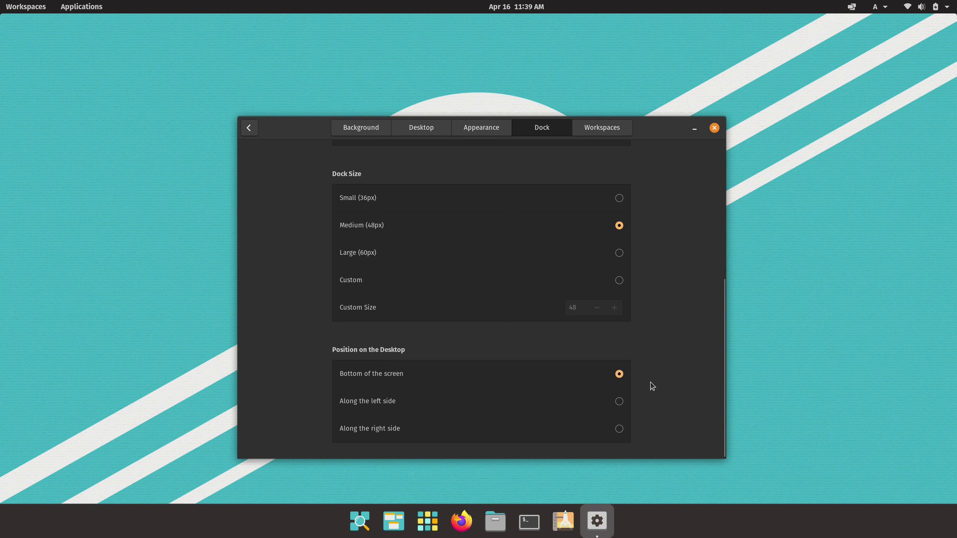
- Review the Workspaces settings, including the multi-monitor behavior and the placement of the workspace picker
left_click(609, 134)
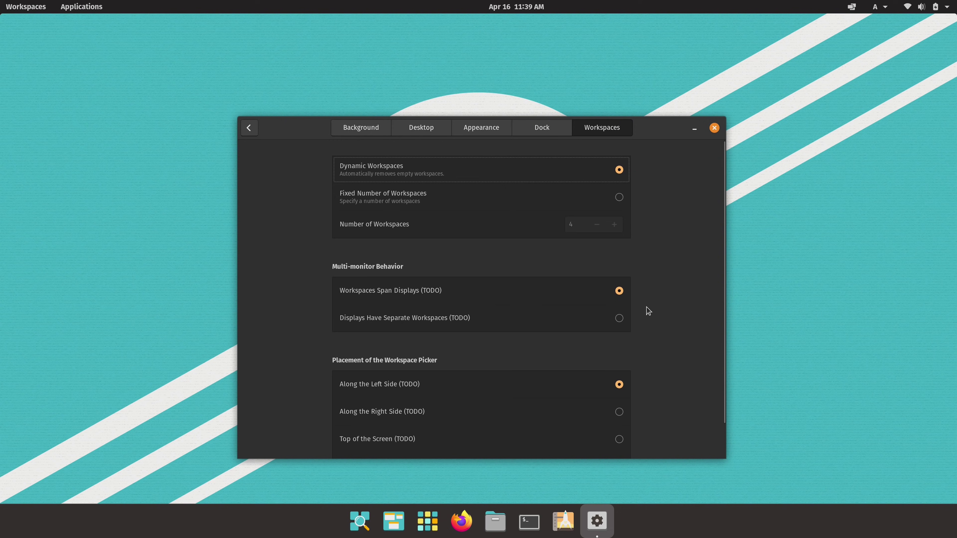
left_click_drag(724, 247, 731, 286)
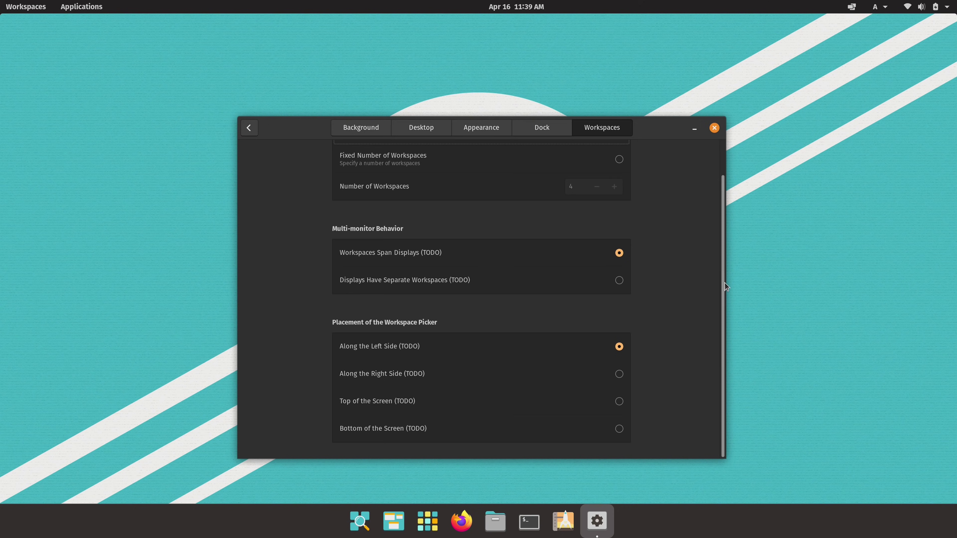
left_click_drag(724, 282, 725, 174)
- Turn off Automatically Hide Dock in the Dock settings and close the Settings window
left_click(538, 130)
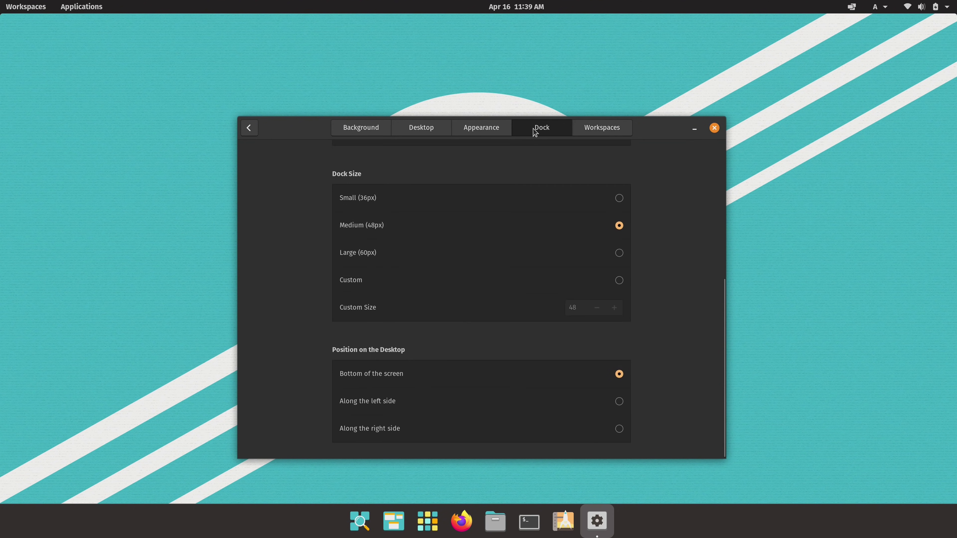
left_click_drag(725, 295, 718, 147)
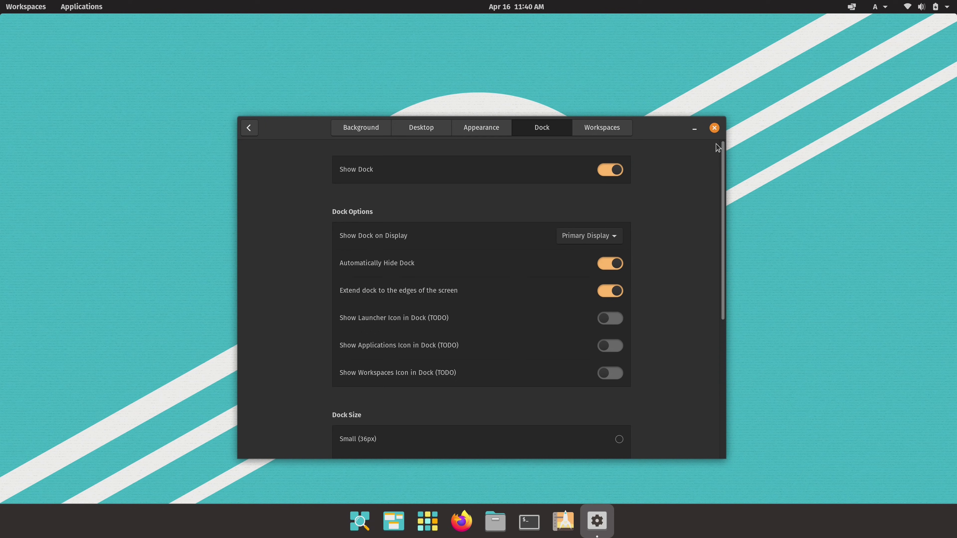
left_click(613, 266)
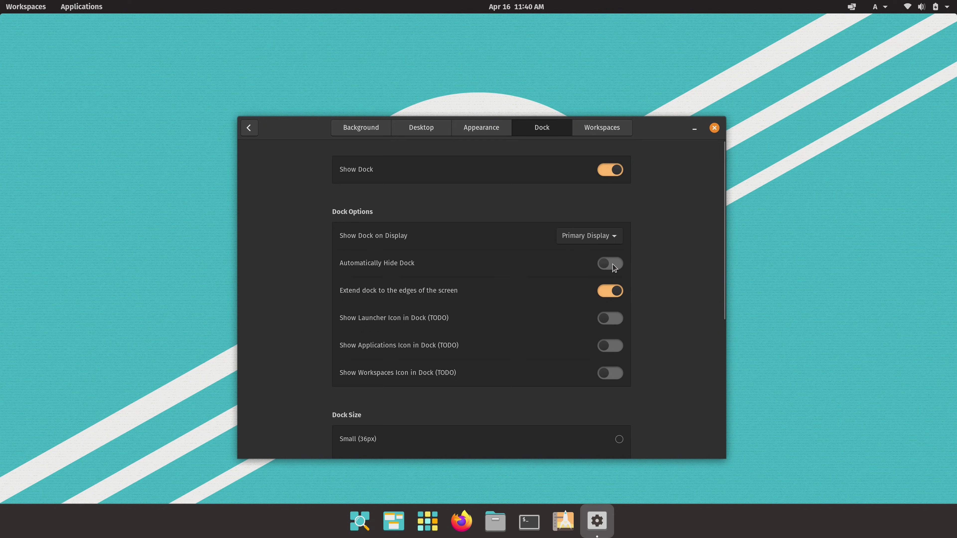
left_click(714, 128)
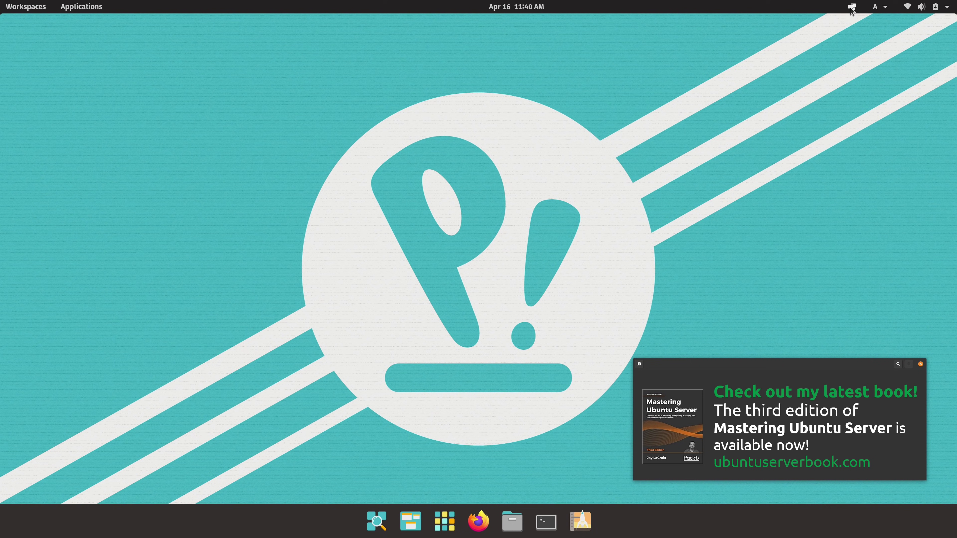
- Enable automatic window tiling and open Files and a terminal so they tile side by side
left_click(851, 6)
left_click(924, 40)
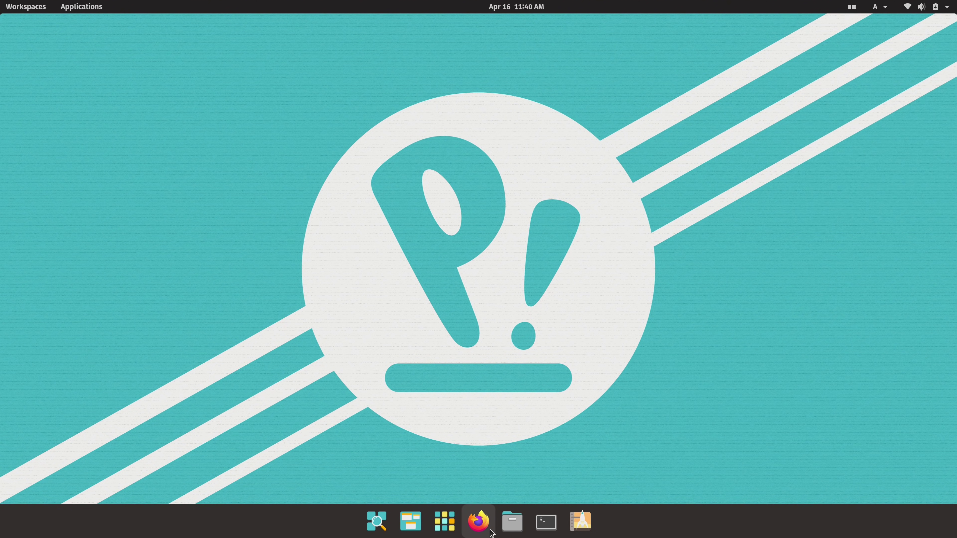
left_click(511, 526)
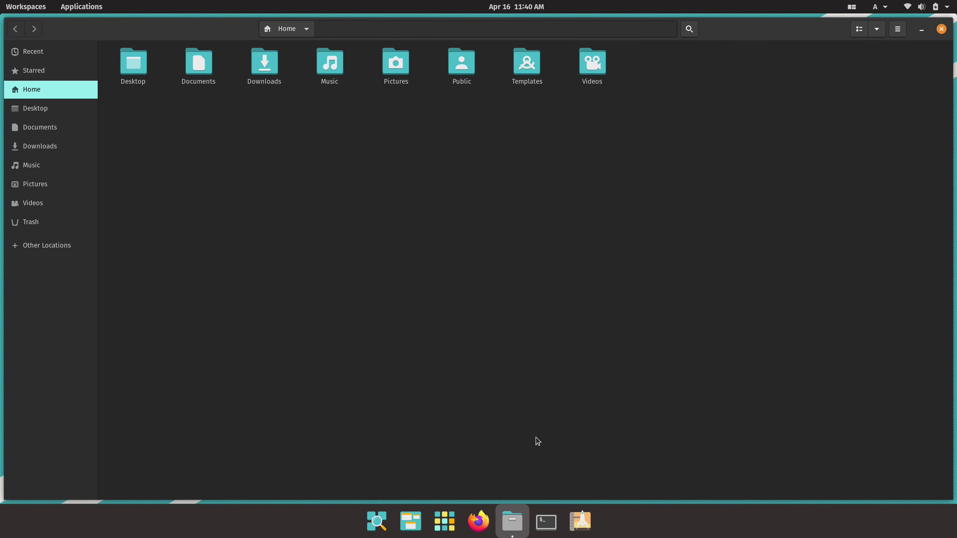
left_click(546, 523)
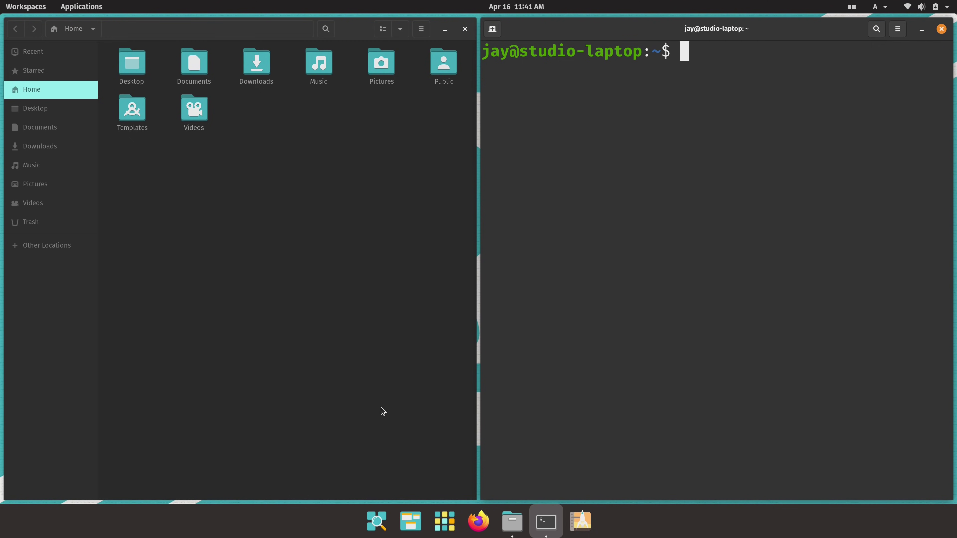
- Search the launcher for "set" and open Settings alongside the tiled windows
key("super")
type("set")
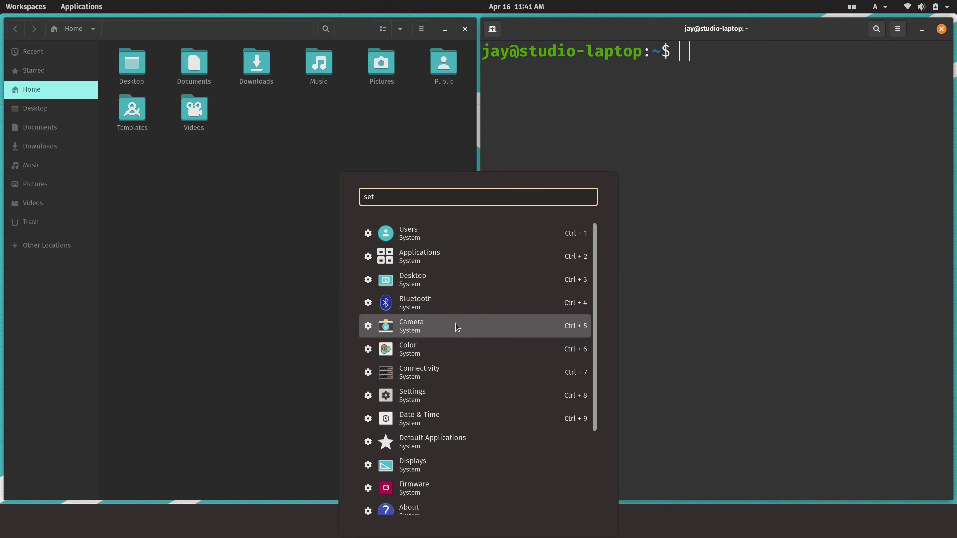
left_click(432, 404)
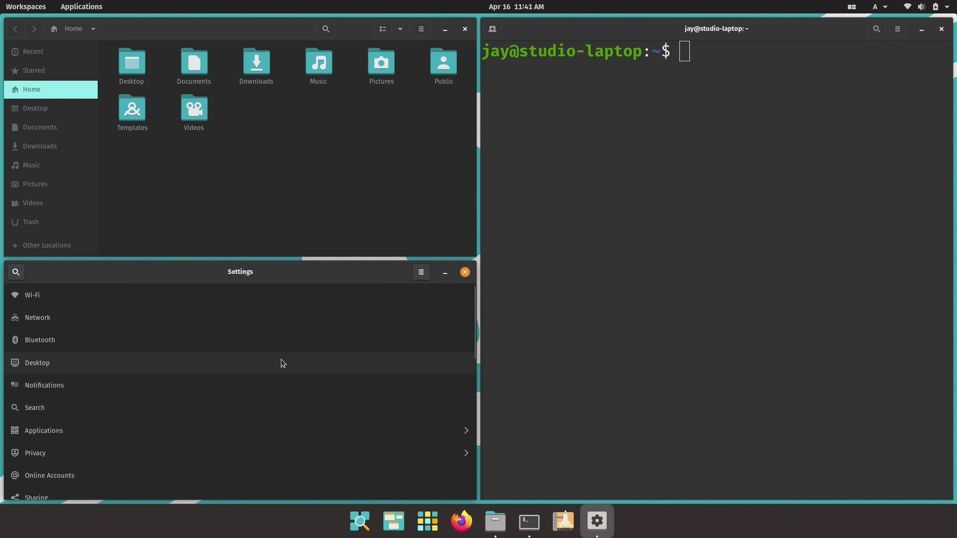
- Turn on Automatically Hide Dock in the Desktop section's Dock settings and close the Settings window
left_click(51, 364)
left_click(279, 272)
left_click(365, 408)
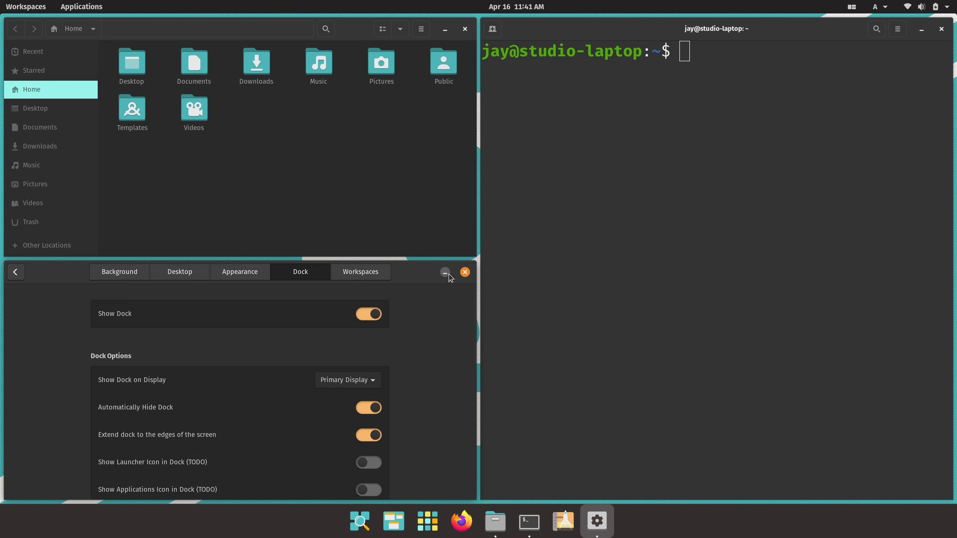
left_click(464, 273)
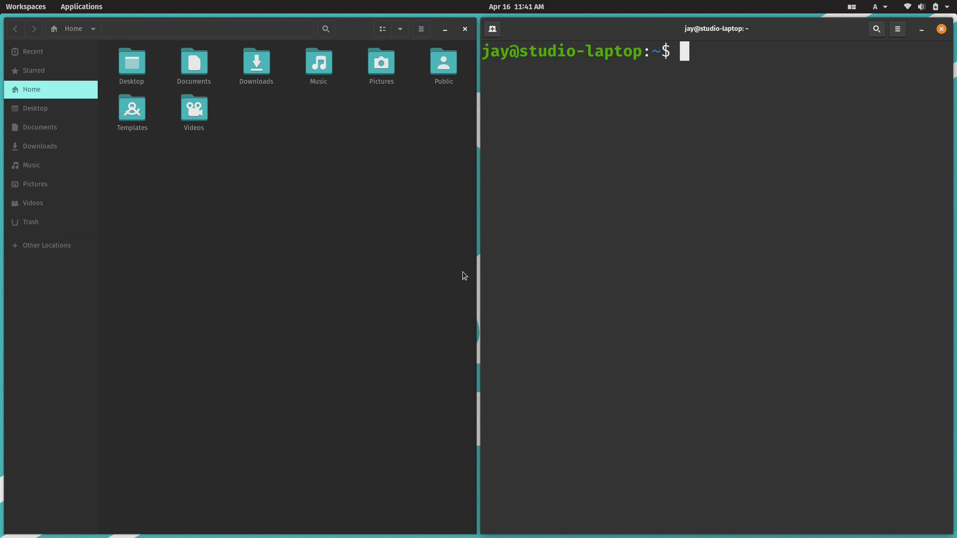